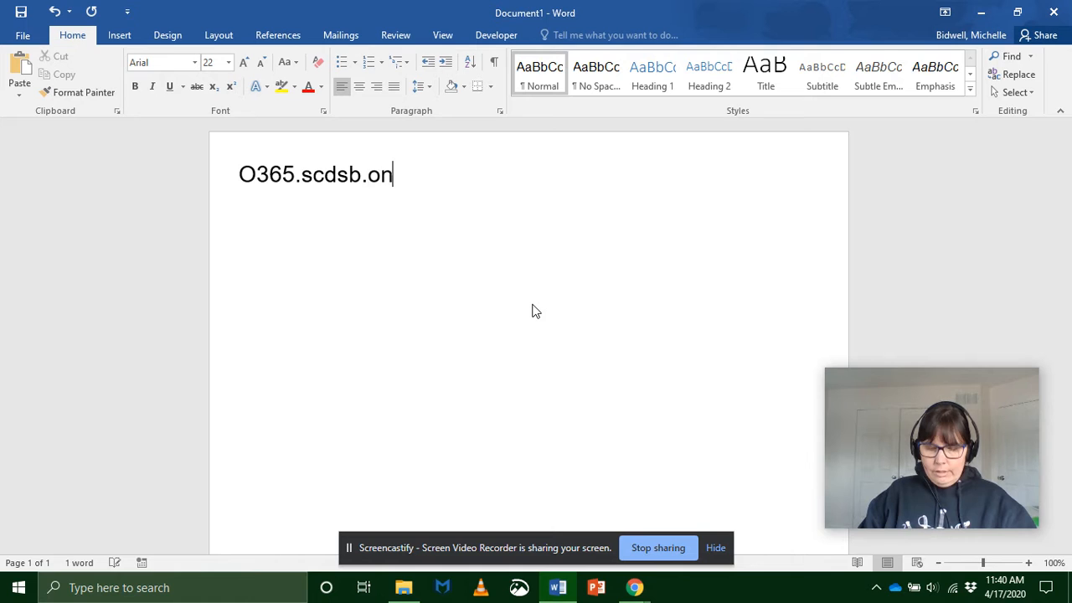
Step: Complete the web address O365.scdsb.on.ca in the document and switch to the Office 365 home page in Chrome
type(".ca")
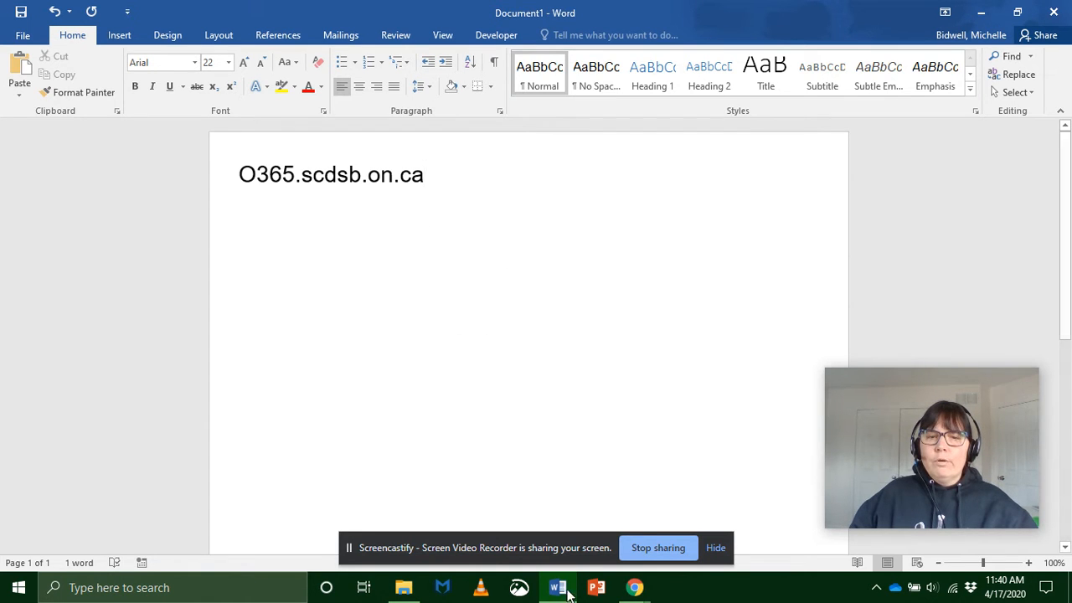
mouse_move(559, 593)
mouse_move(635, 587)
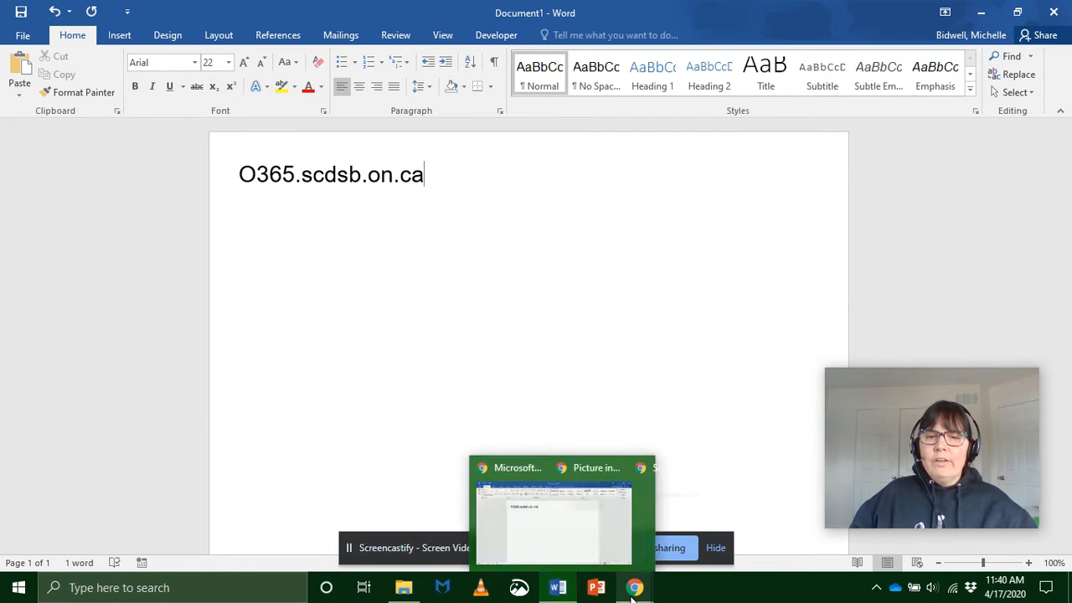
left_click(484, 528)
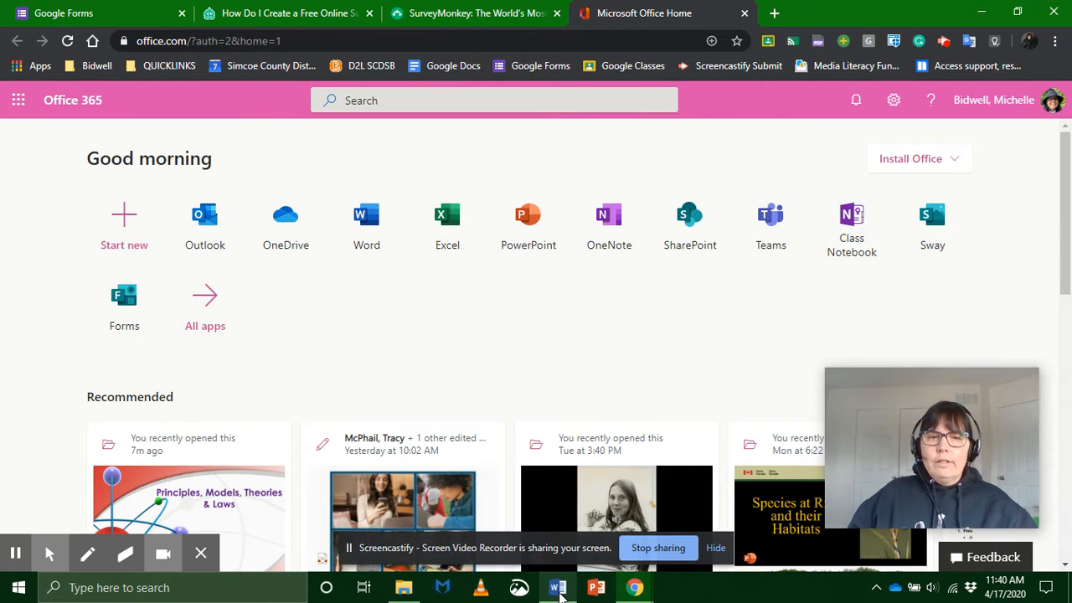
Step: Return to Word and close the document, and close the Office 365 home page in Chrome
left_click(558, 588)
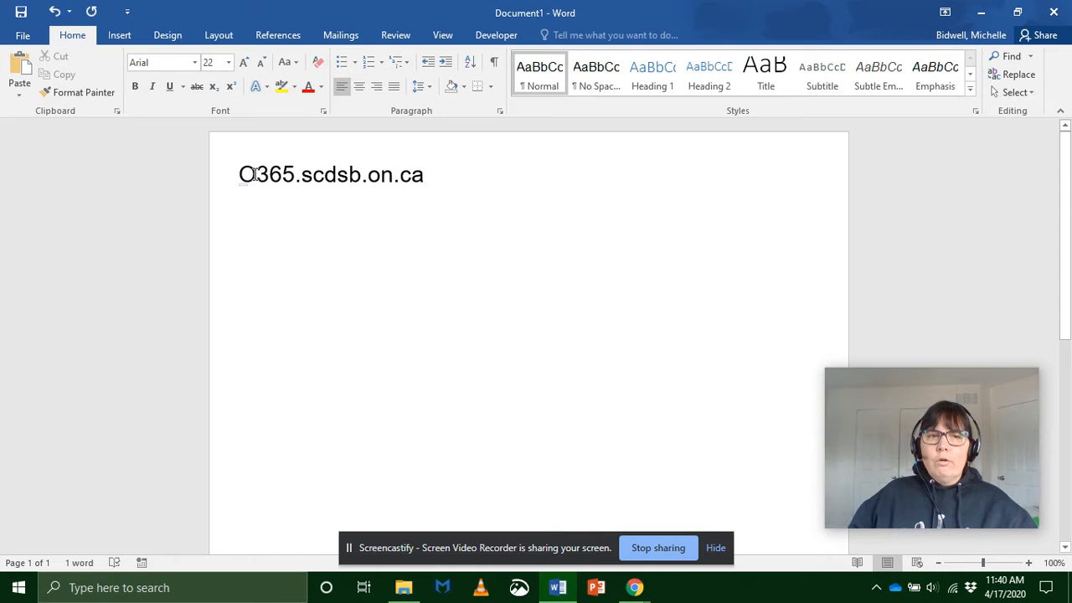
left_click(1053, 13)
left_click(536, 323)
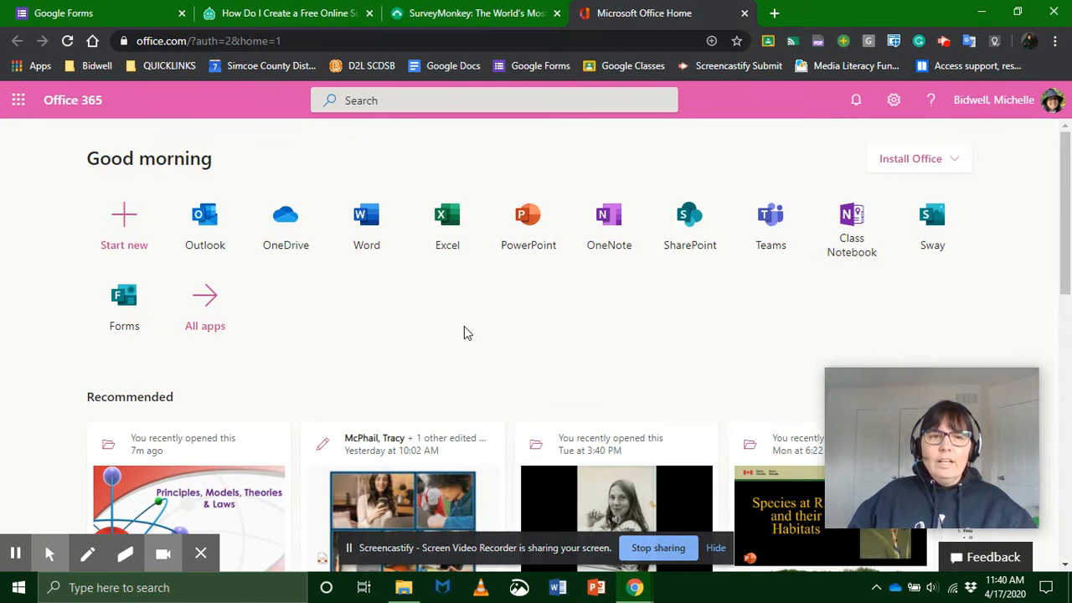
left_click(744, 13)
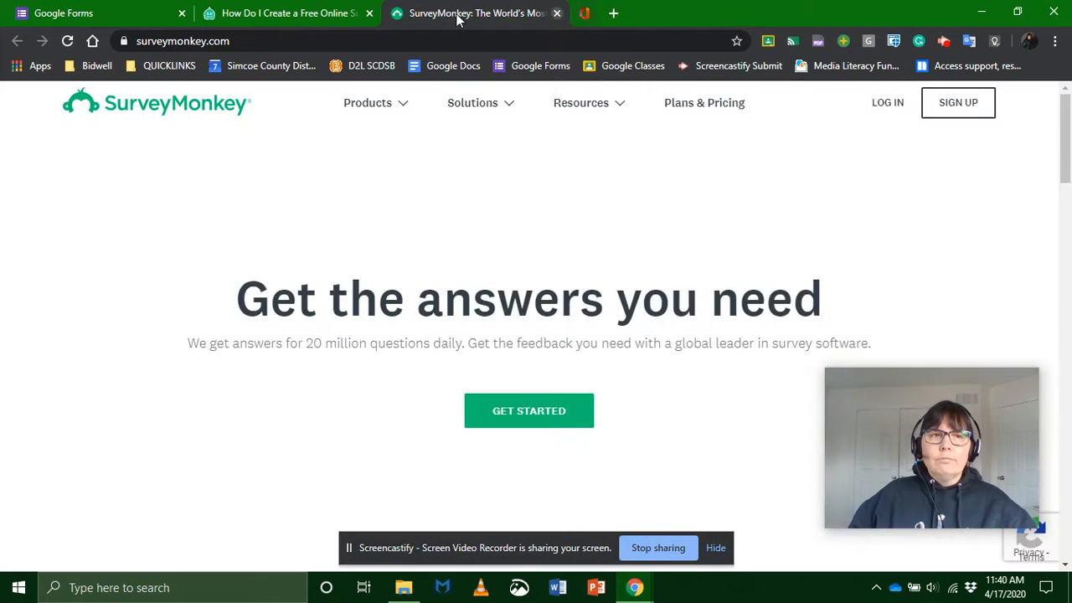
Step: Create a new blank form in Google Forms
left_click(76, 12)
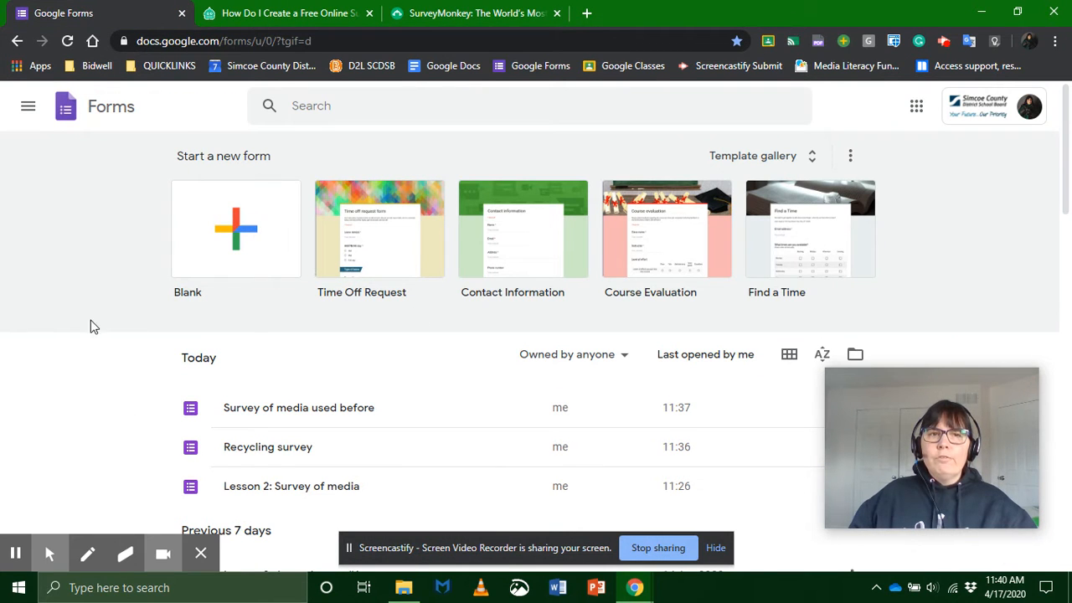
left_click(240, 242)
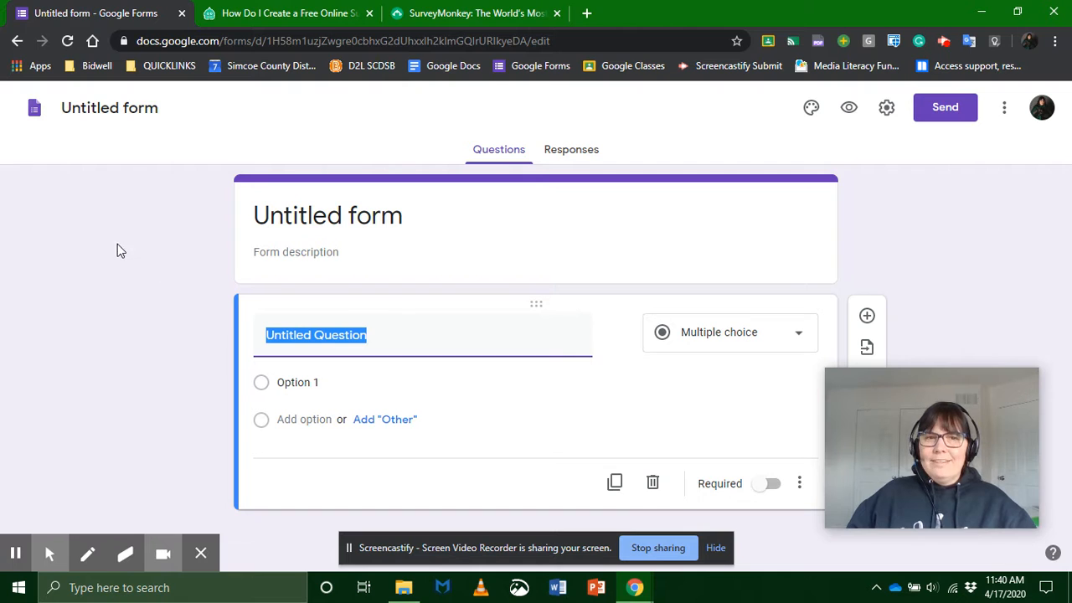
left_click(355, 216)
left_click(396, 251)
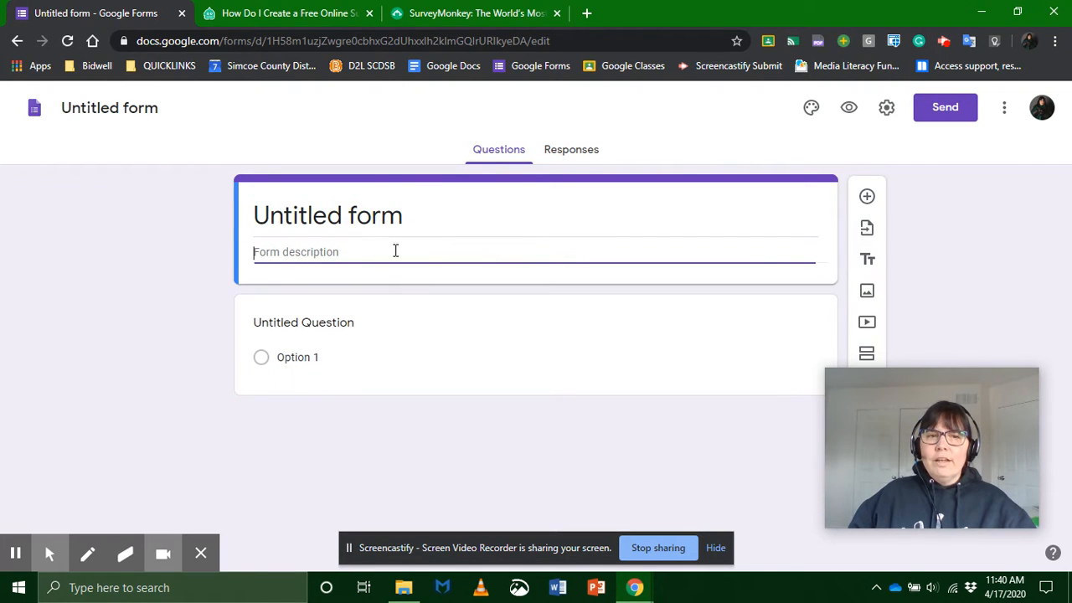
left_click(372, 211)
left_click(327, 354)
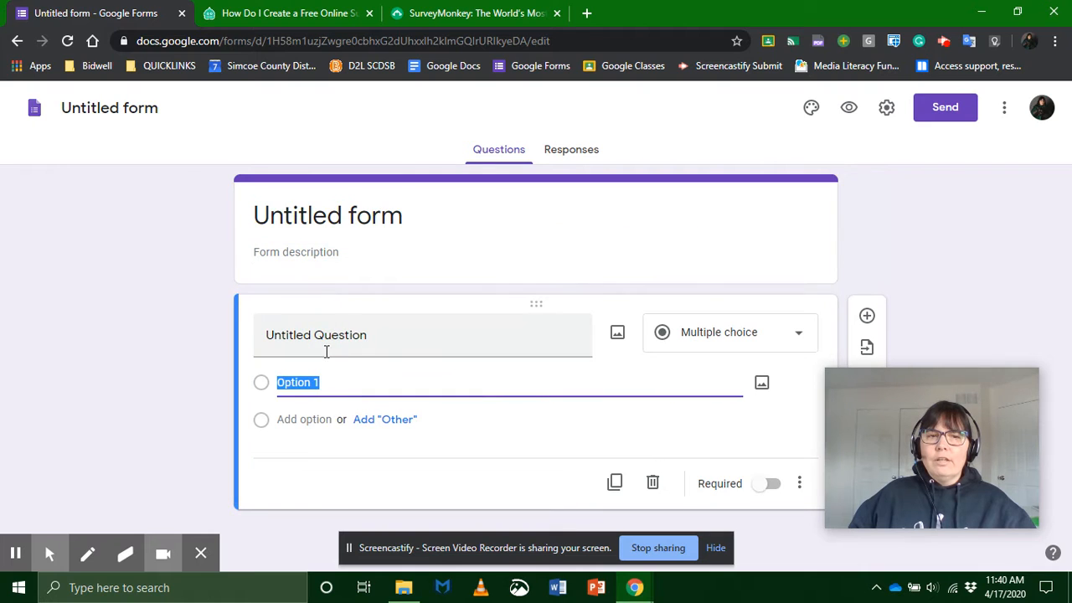
left_click(330, 338)
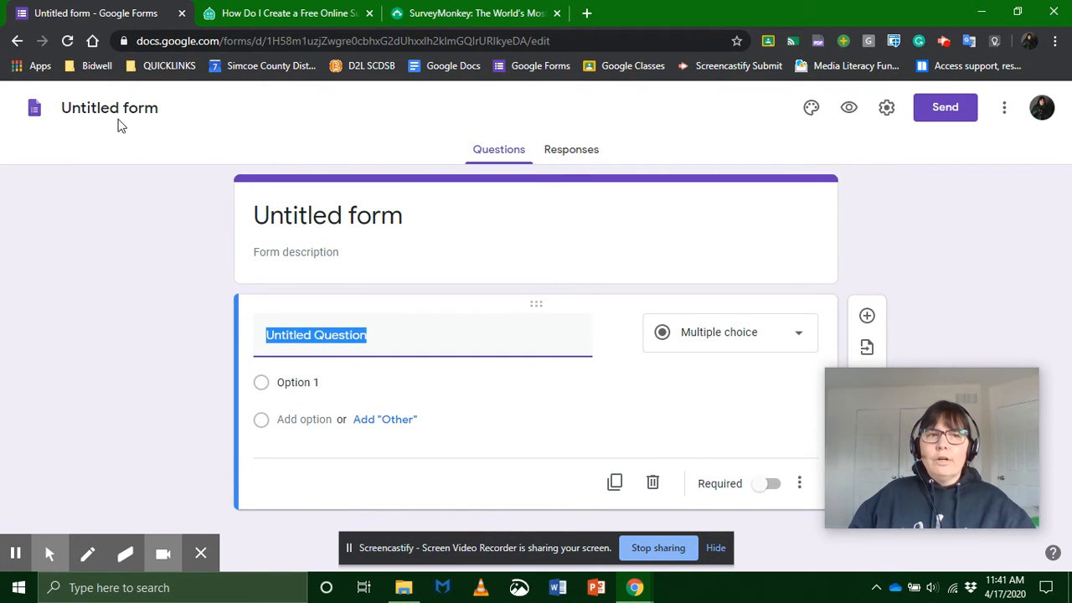
Step: Title the form Survey and give the form file the same name
left_click(326, 227)
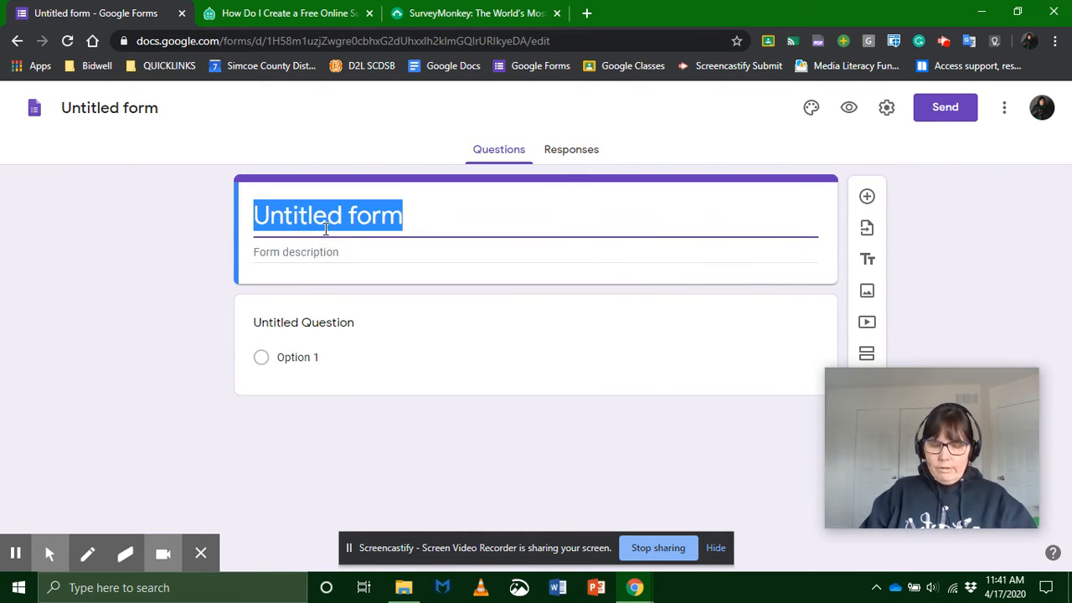
type("Survey")
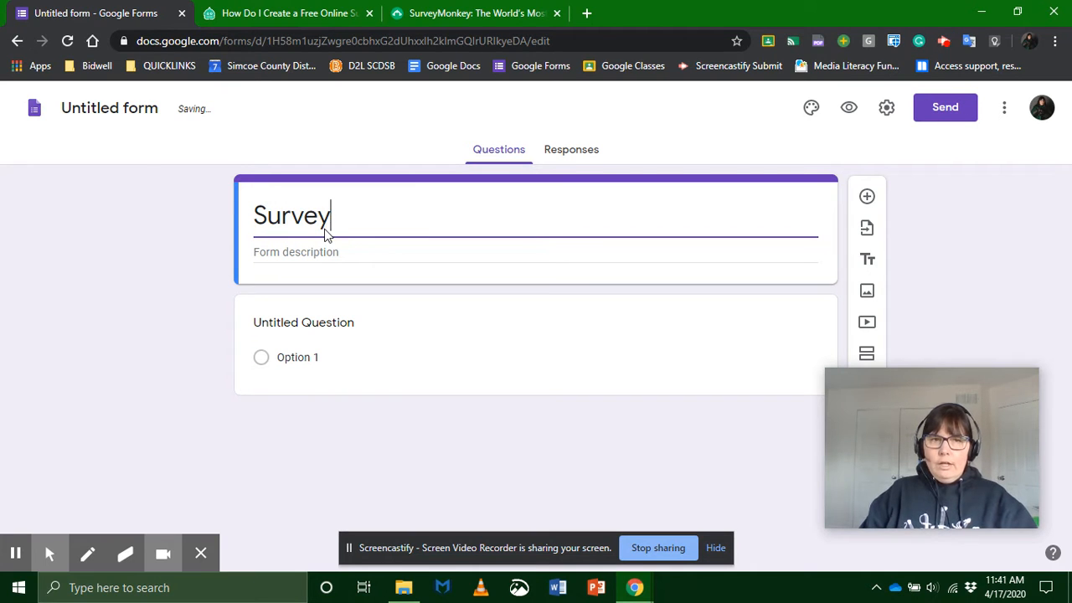
left_click(390, 254)
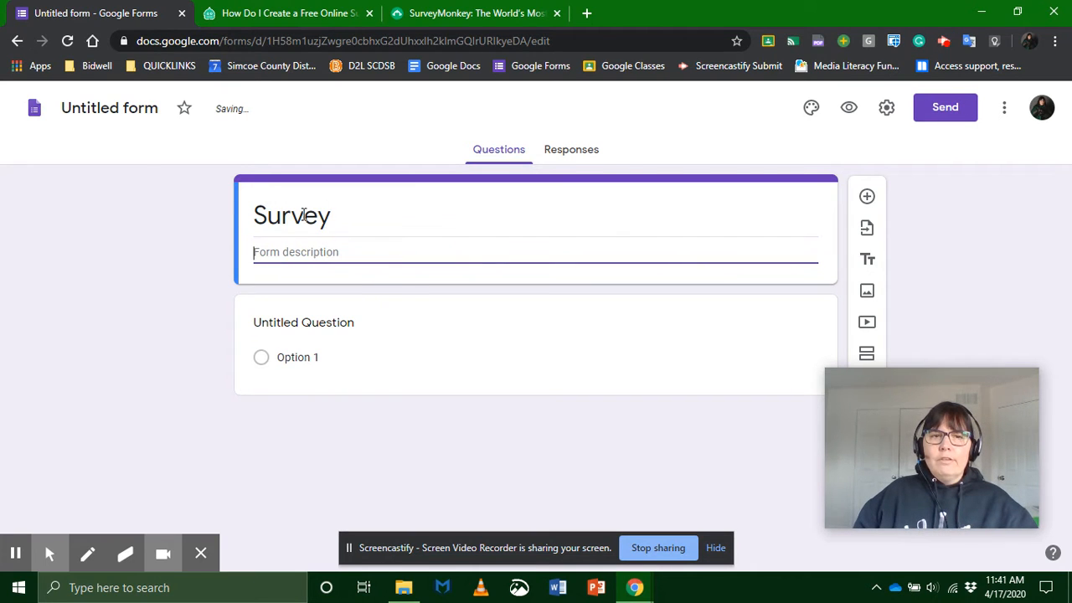
left_click(108, 111)
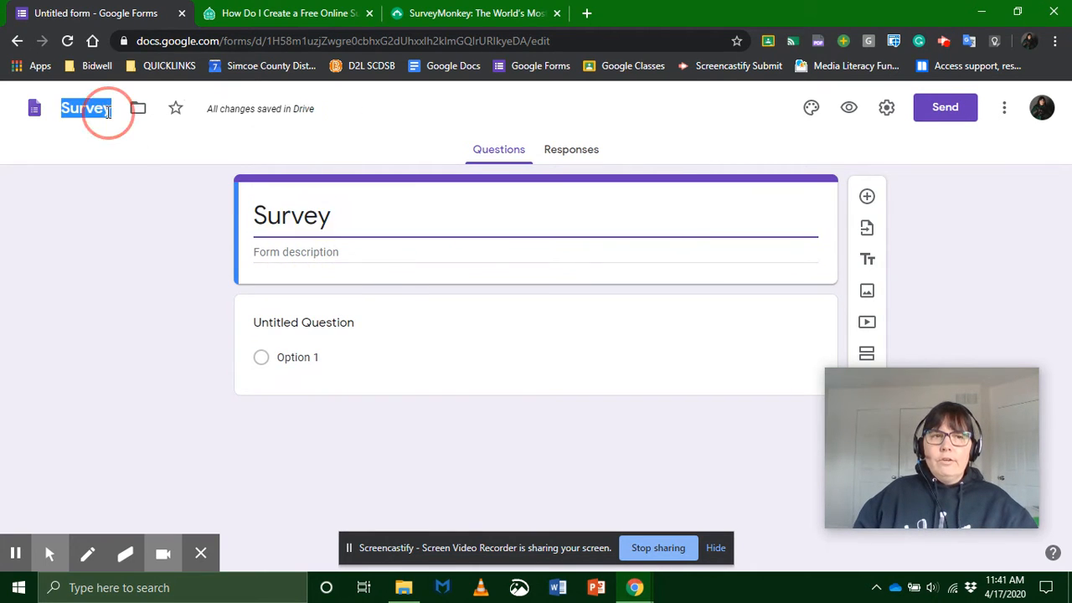
left_click(372, 230)
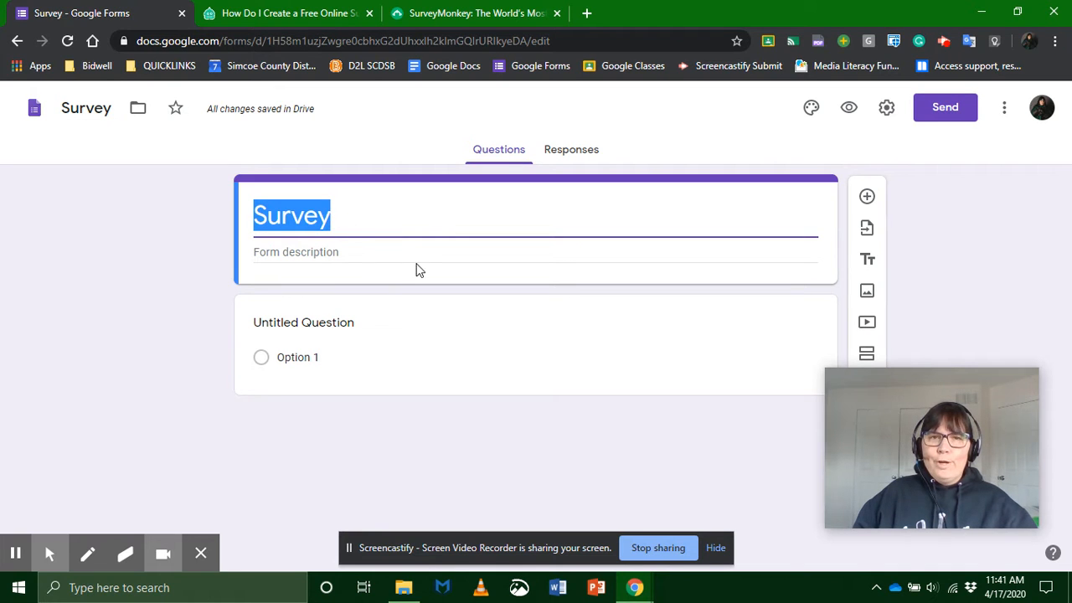
Step: Enter afdfd as placeholder text for the first question and set its type to Short answer
left_click(430, 324)
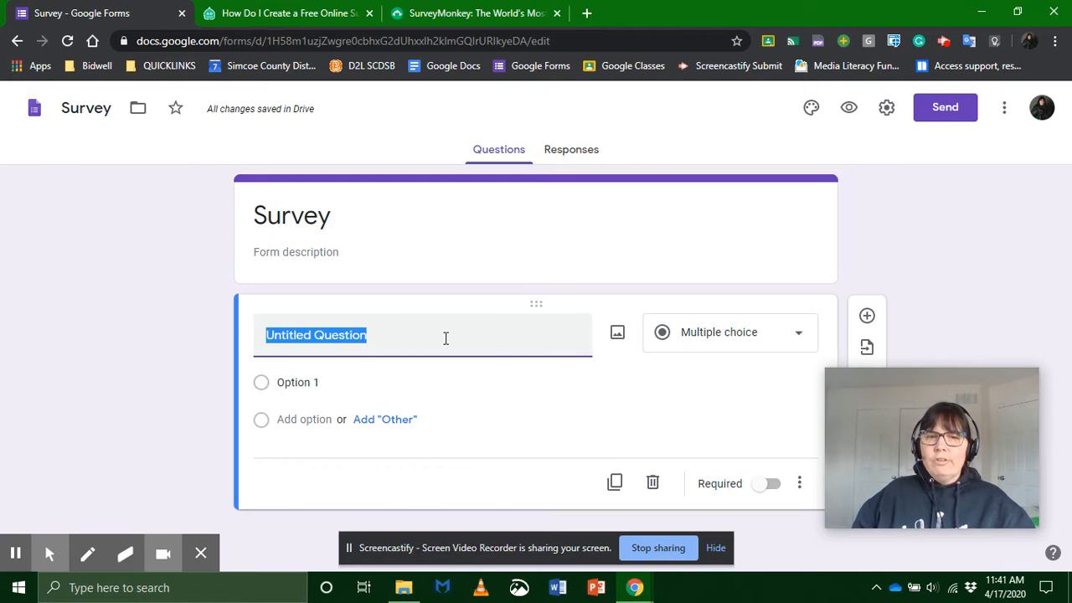
type("afdfd")
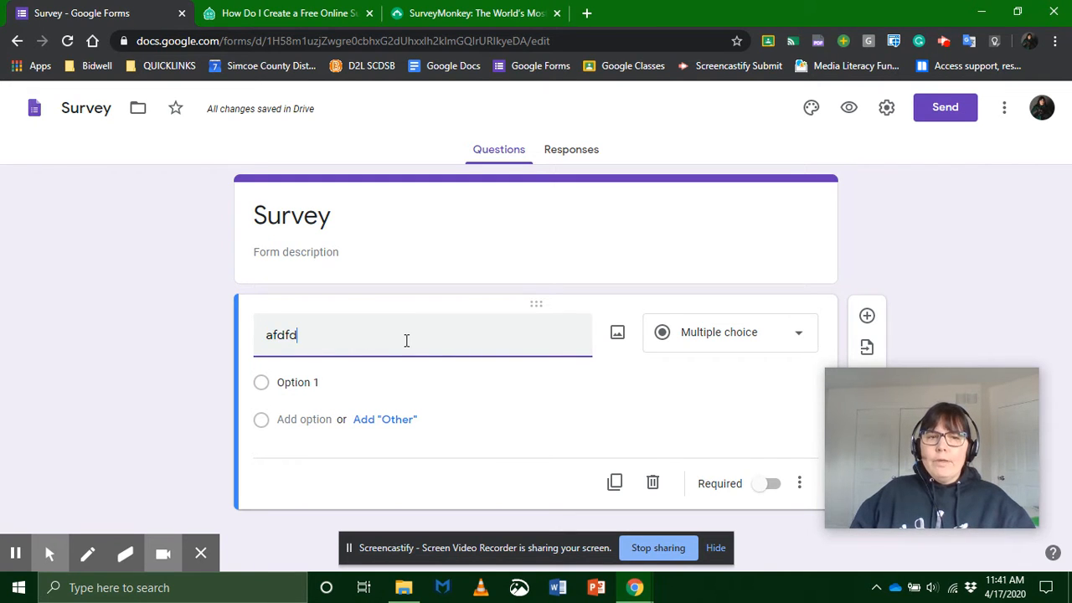
left_click(721, 346)
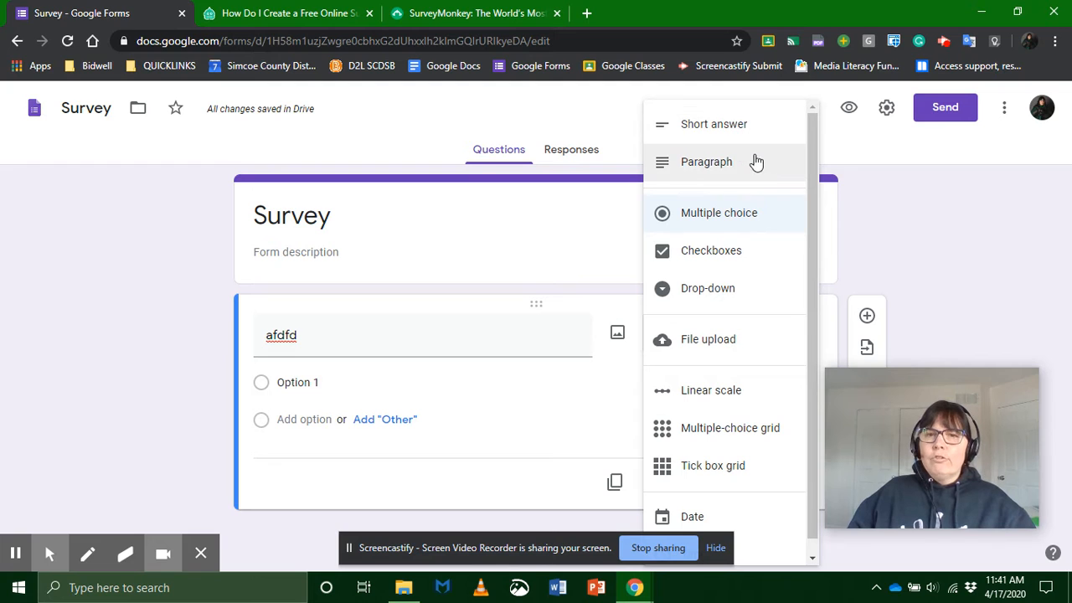
left_click(706, 134)
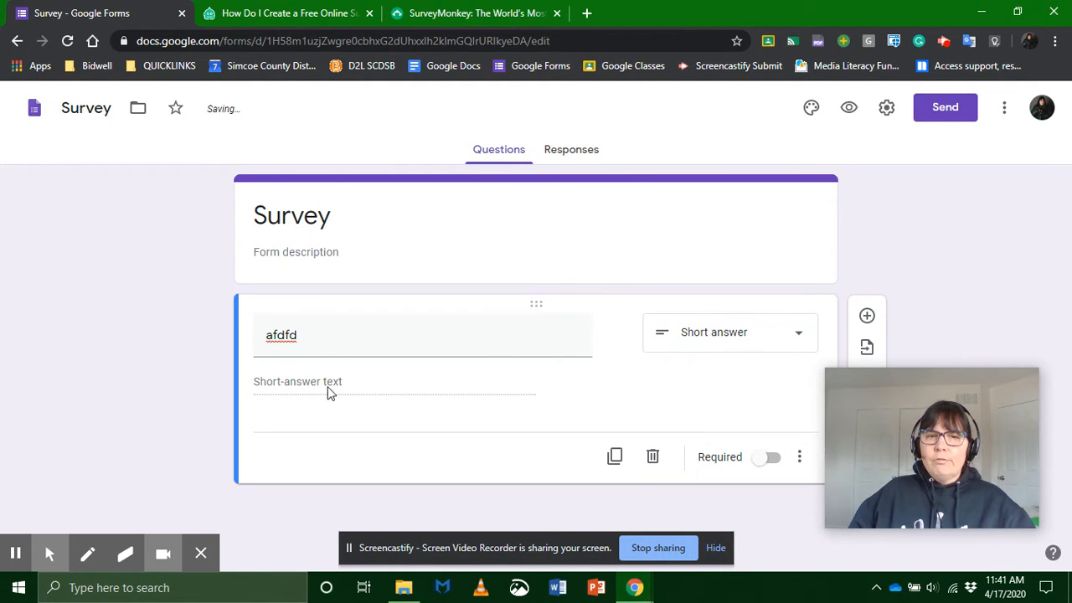
Step: Set the first question's type to Multiple choice and clear its question text
left_click(685, 344)
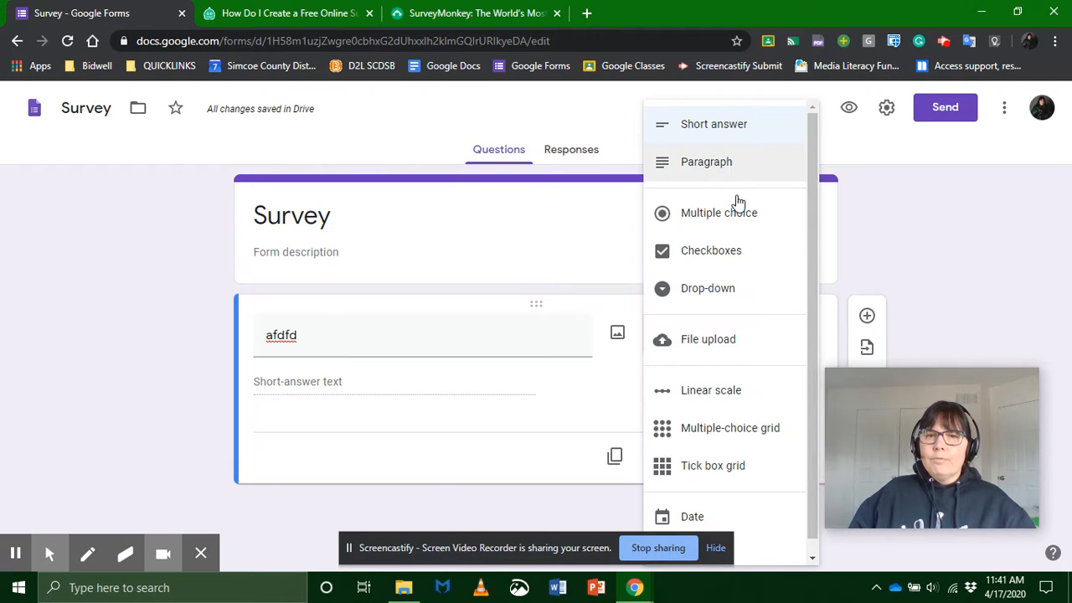
left_click(717, 214)
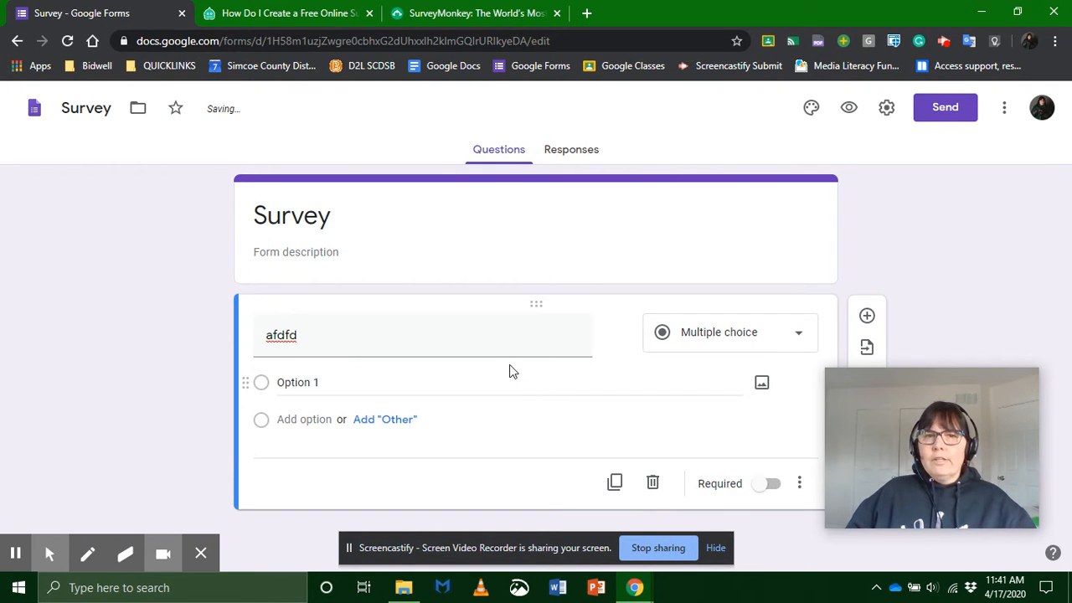
left_click(405, 342)
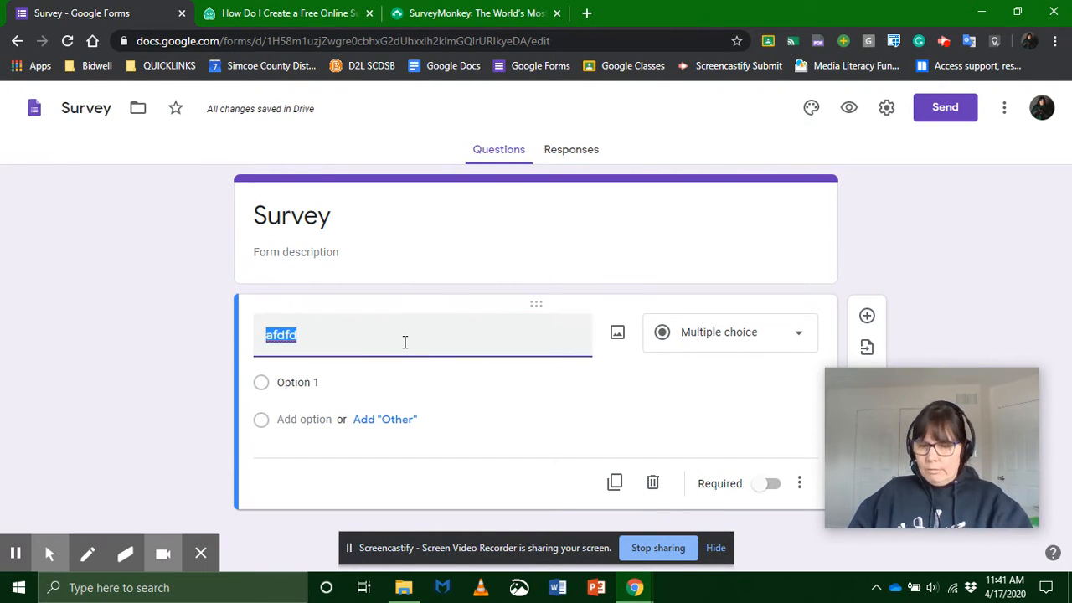
key("BackSpace")
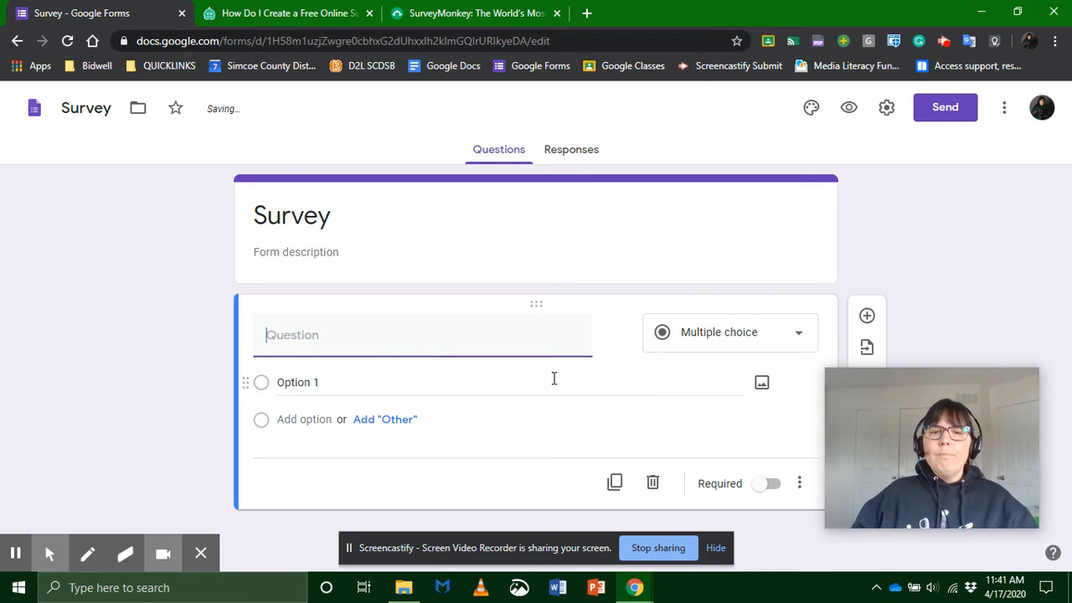
Step: Add two more answer options to the question and remove the second option from the list
left_click(300, 382)
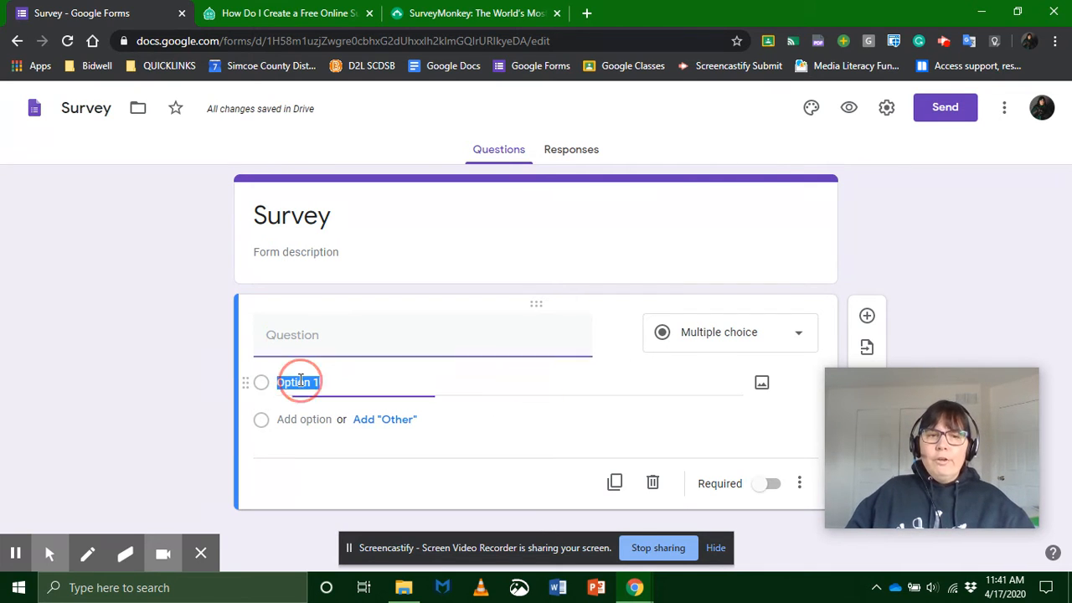
left_click(308, 419)
left_click(314, 455)
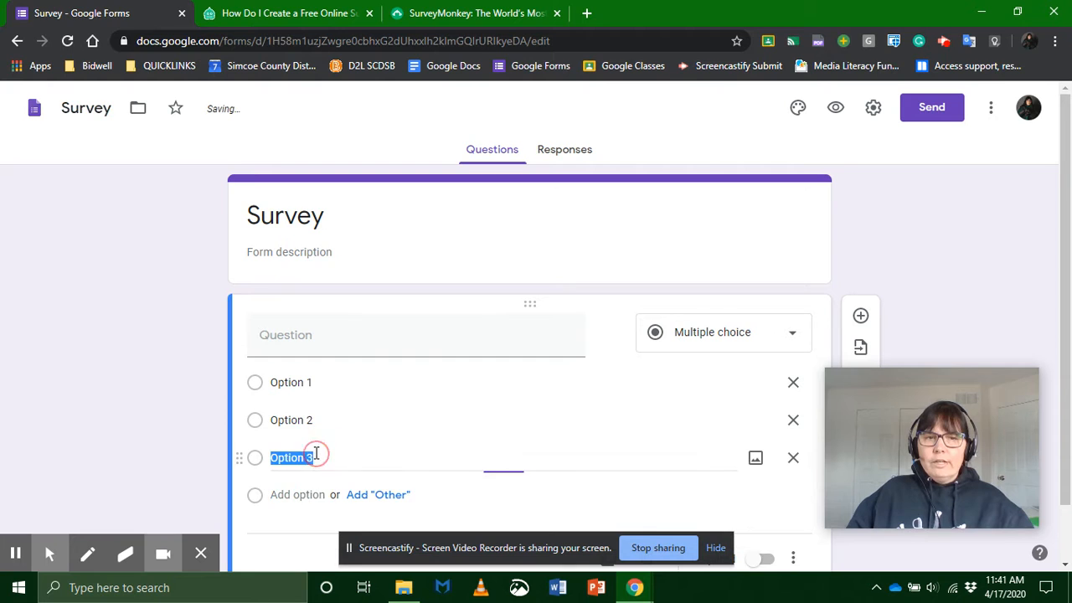
left_click(305, 384)
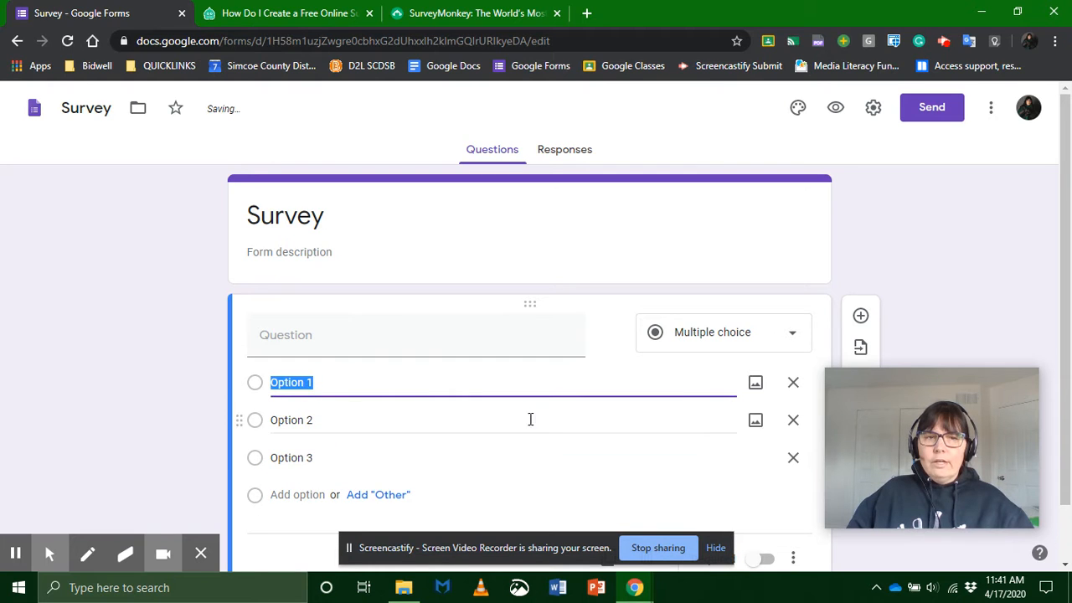
left_click(793, 420)
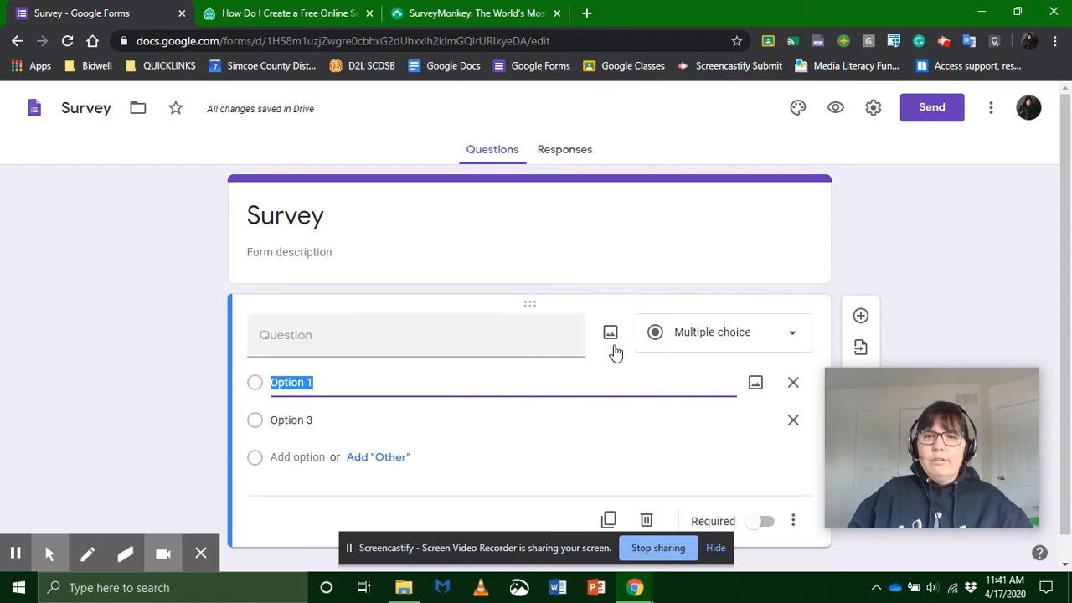
Step: Make the multiple-choice question required
left_click_drag(864, 399, 862, 430)
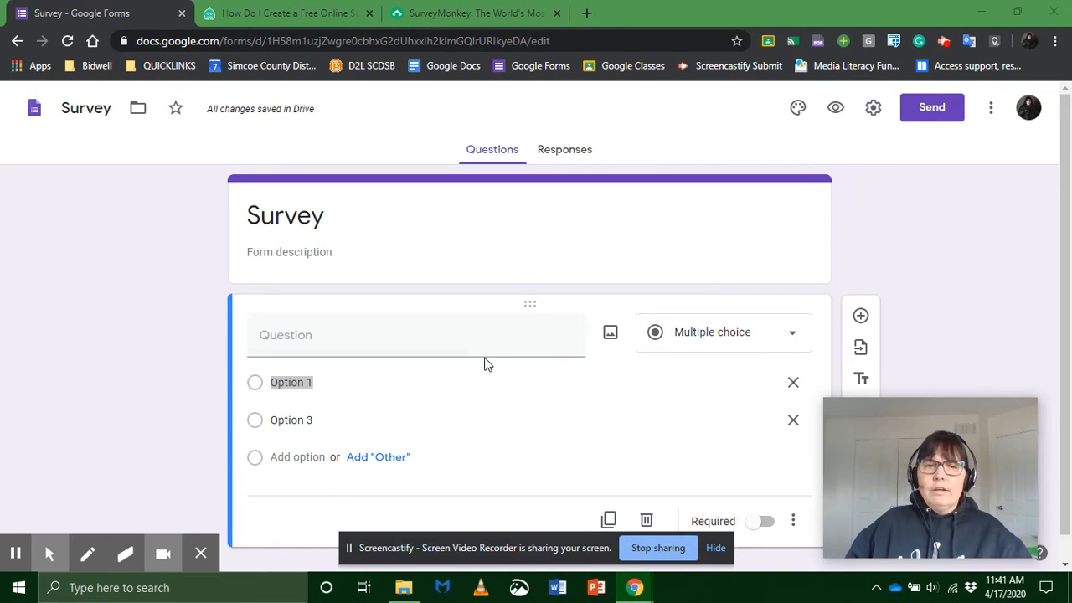
scroll(490, 358, "down", 1)
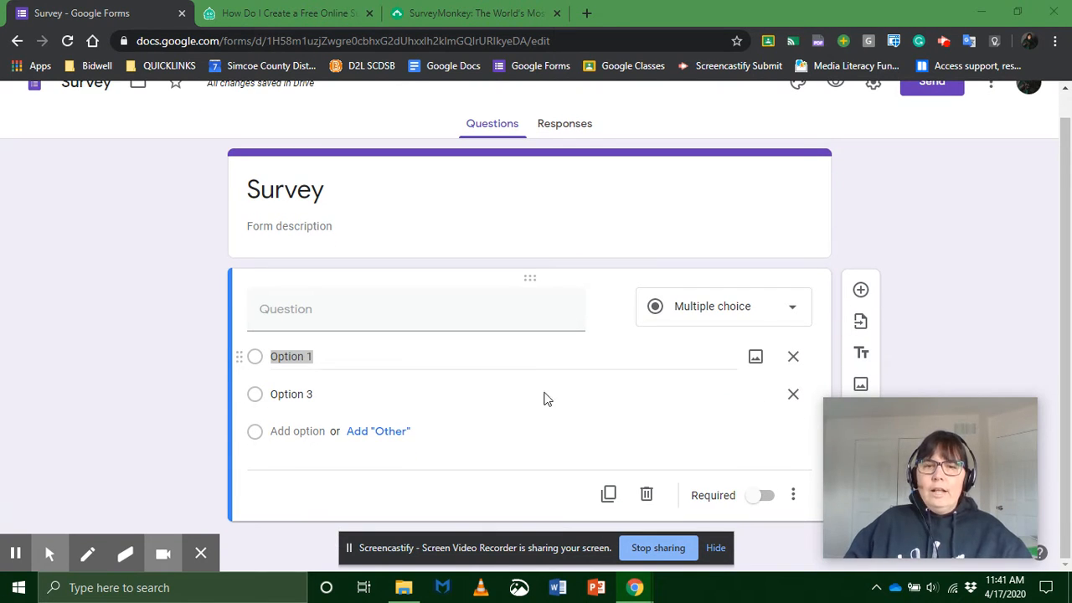
left_click(764, 499)
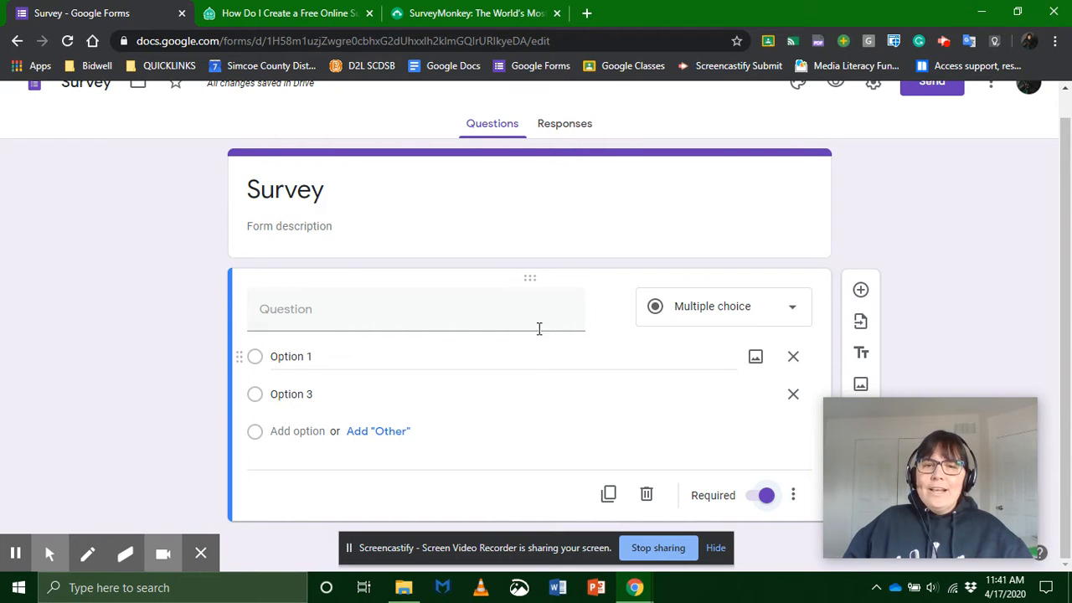
Step: Change the required question's type from Multiple choice to Checkboxes
left_click(735, 318)
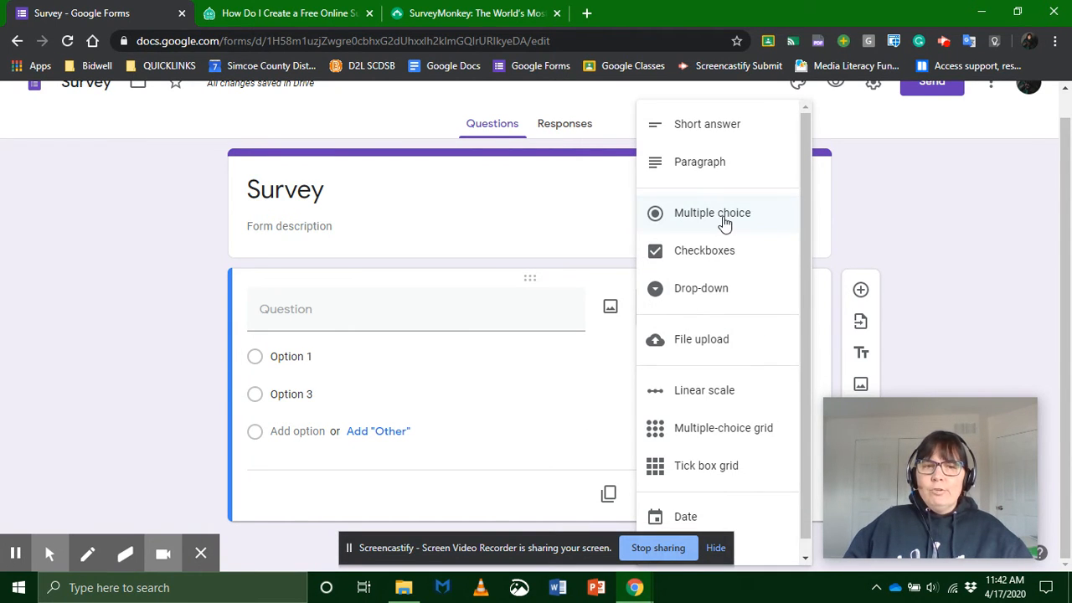
left_click(292, 394)
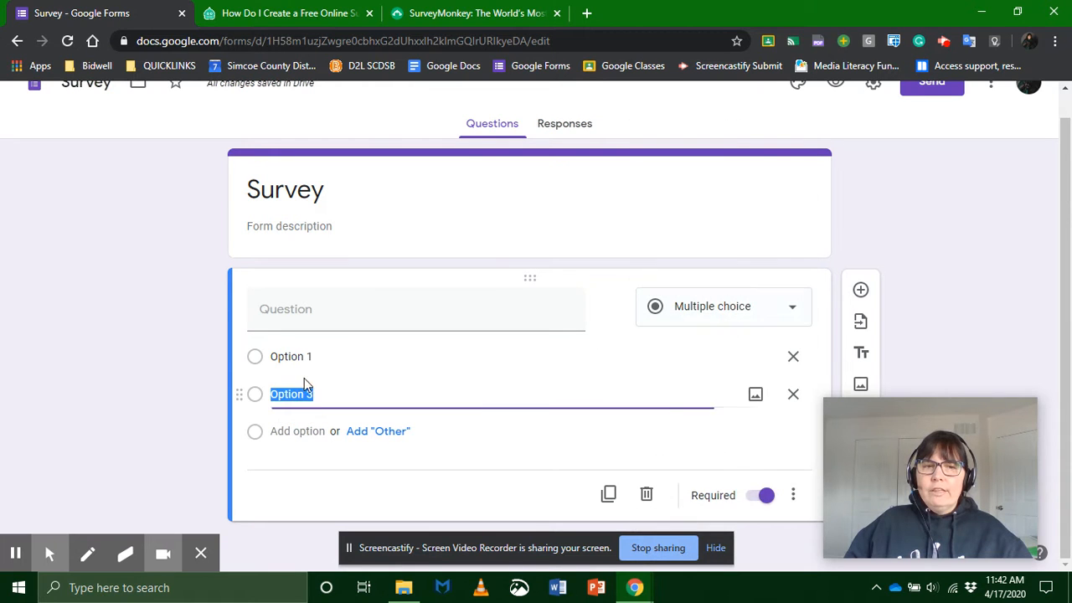
left_click(696, 322)
left_click(696, 253)
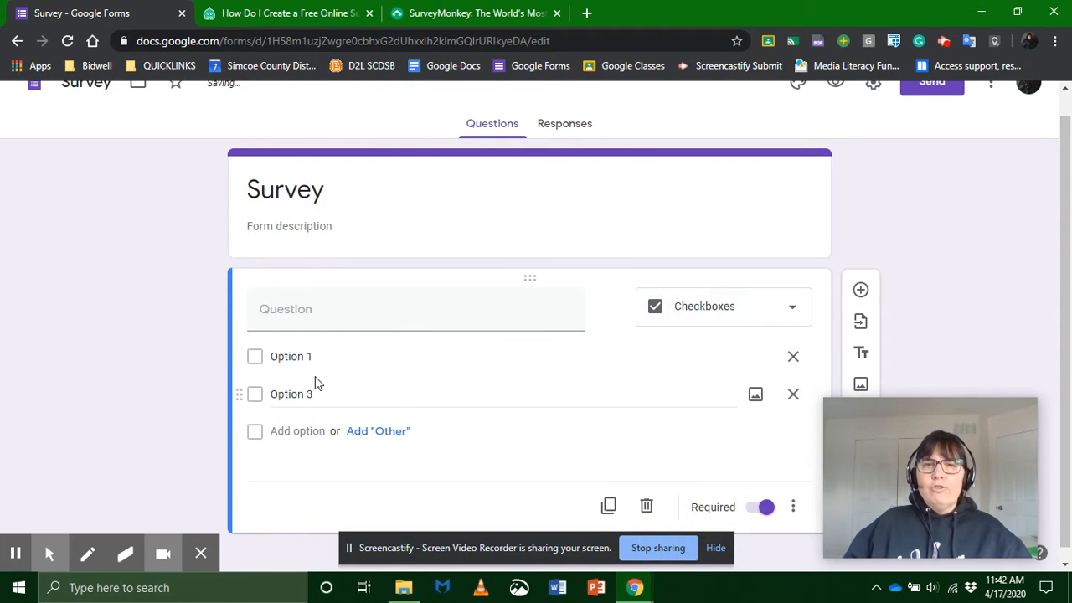
left_click(258, 362)
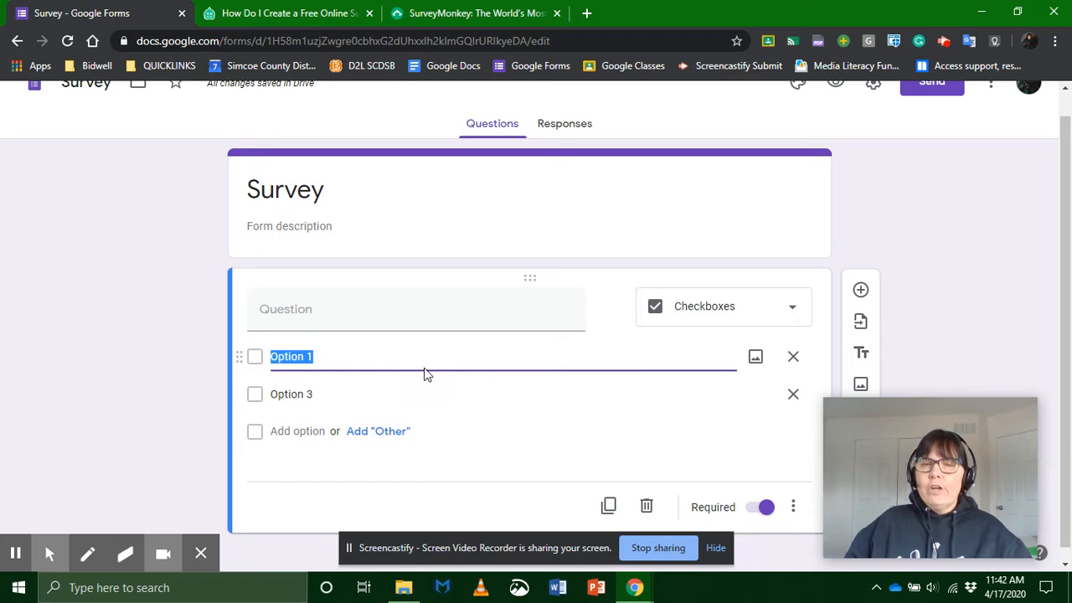
Step: Change the required question's type from Checkboxes to Drop-down
left_click(709, 319)
left_click(710, 290)
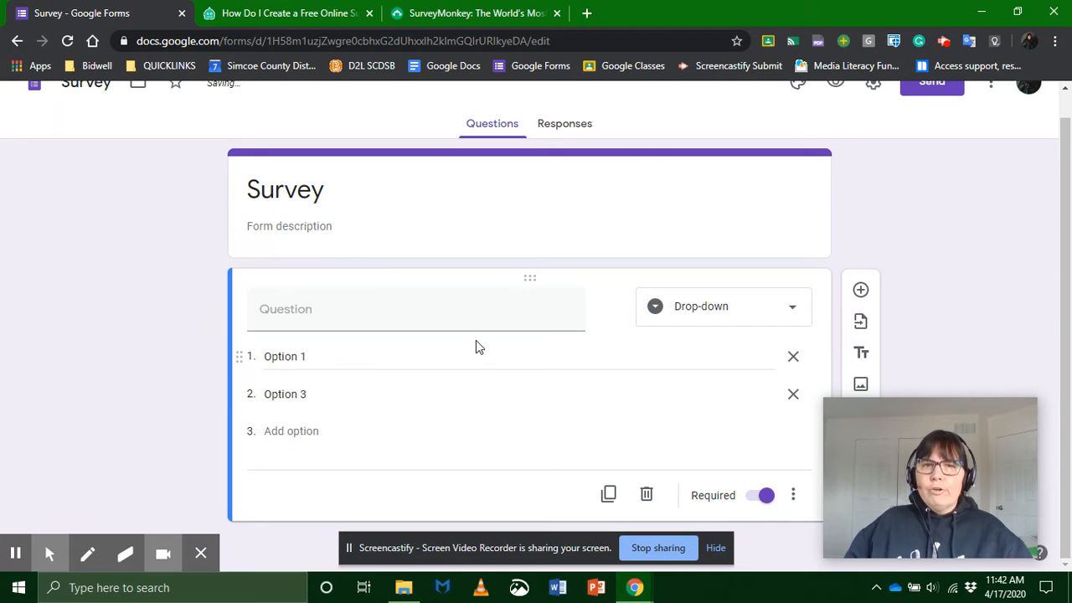
Step: Change the question's type to Linear scale and start the scale at 0
left_click(740, 312)
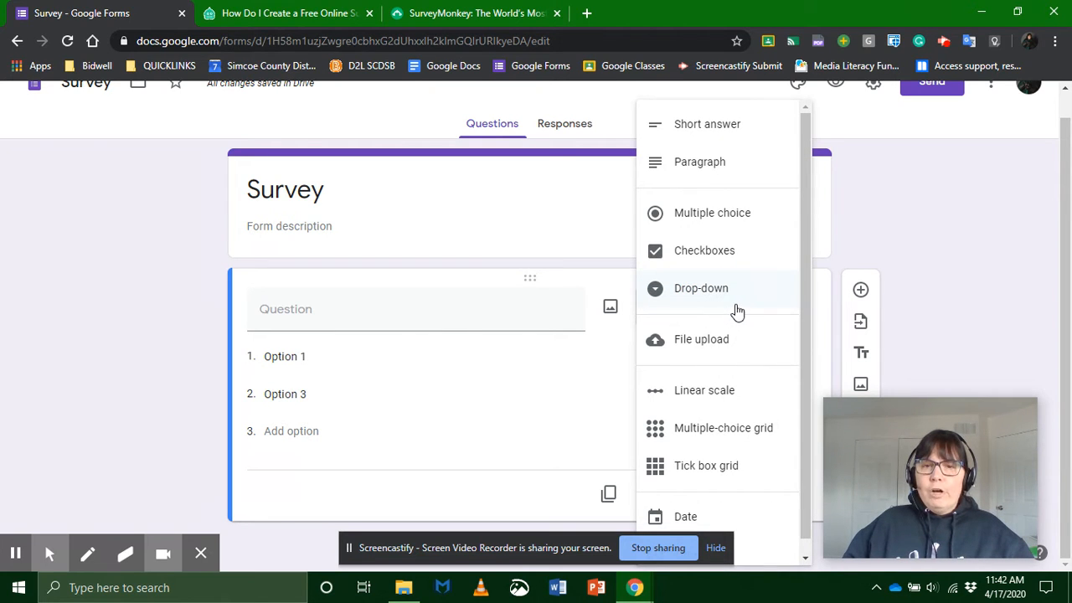
left_click(715, 392)
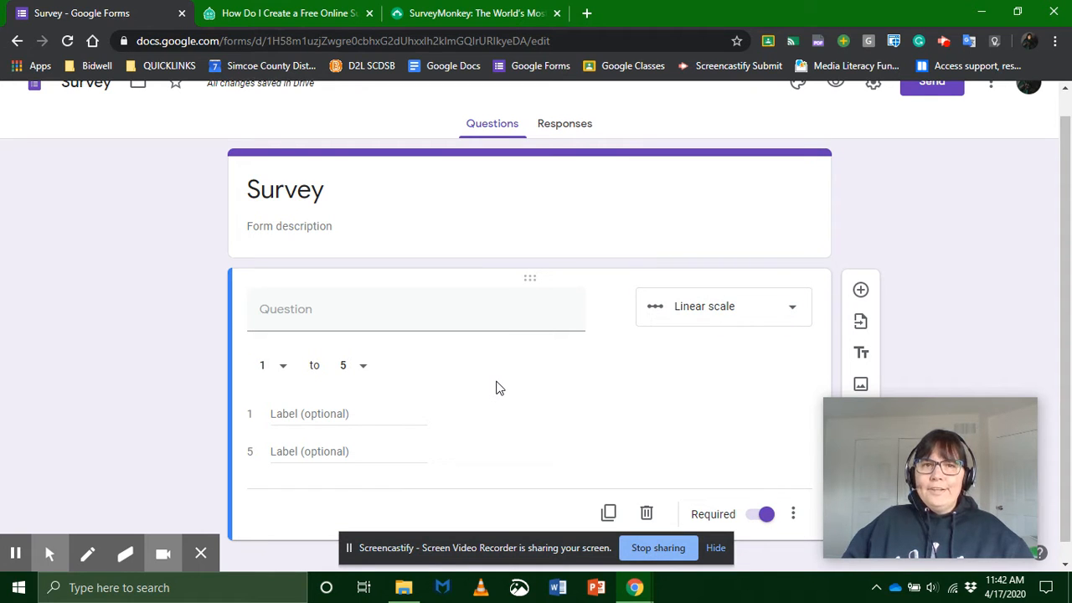
left_click(277, 369)
left_click(283, 340)
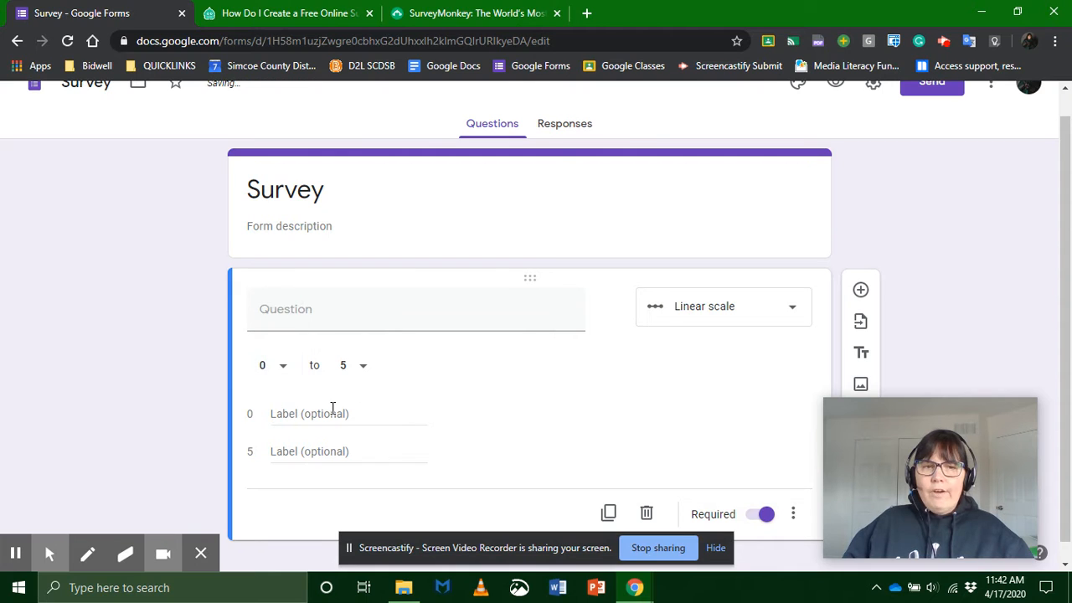
Step: Label the scale's 0 end "Absolutely not" and its 5 end "Absolutely yes"
left_click(387, 413)
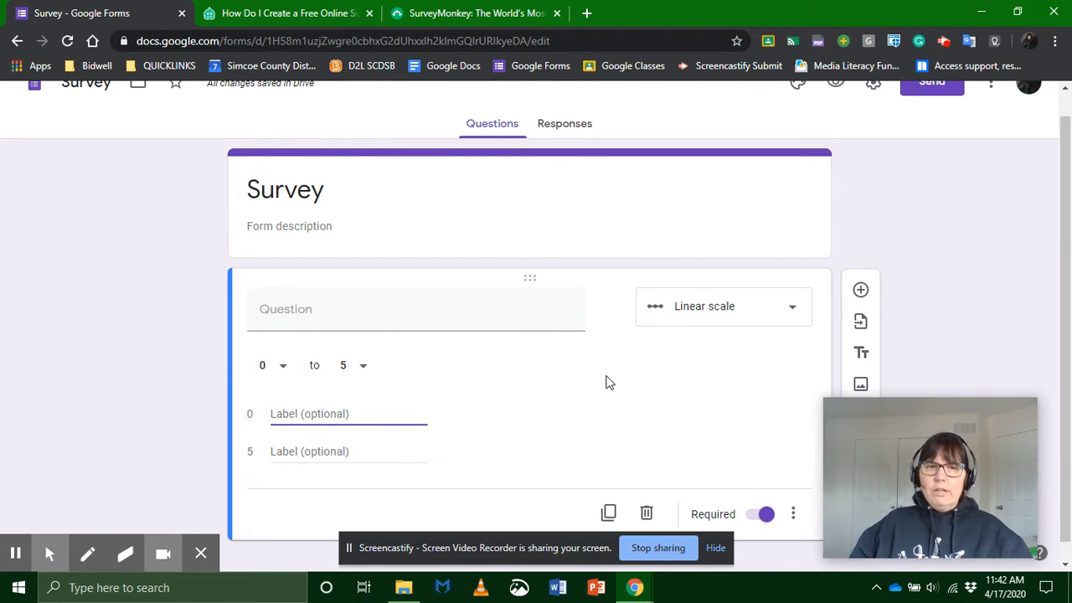
type("Abso")
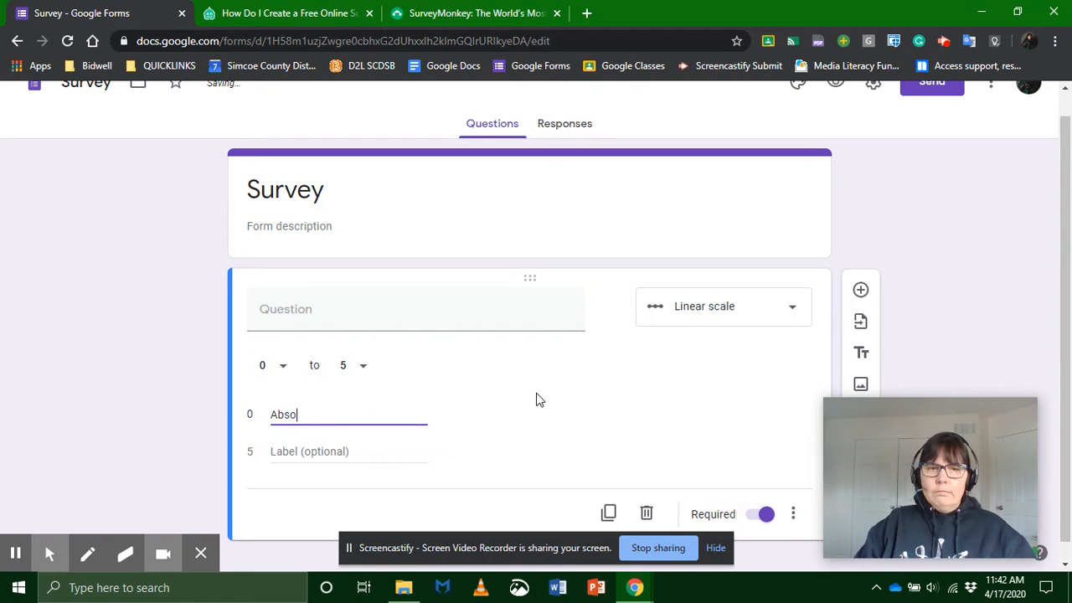
type("lutely not")
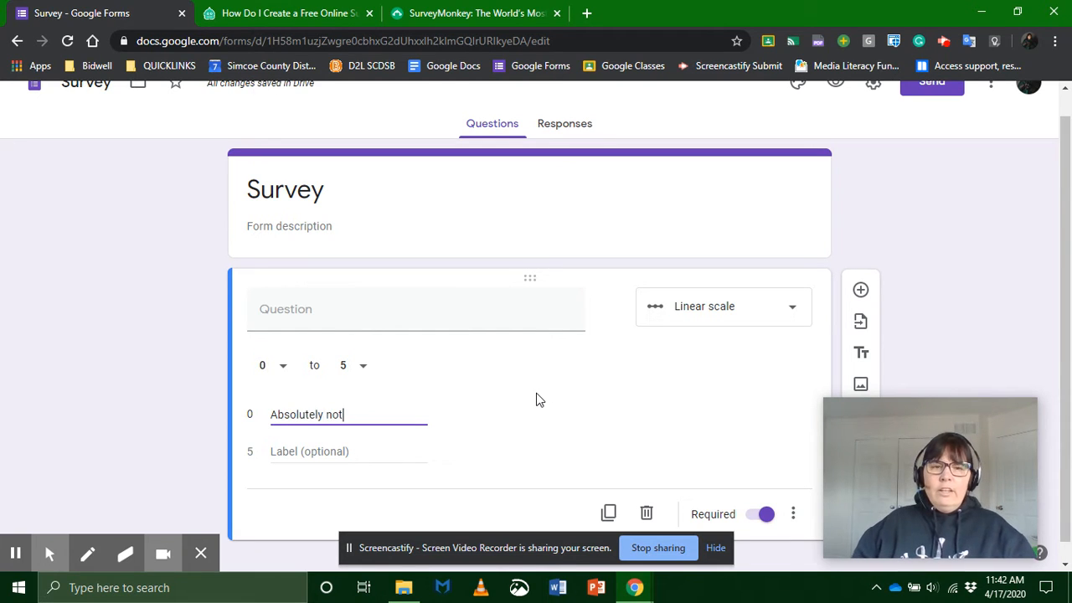
double_click(300, 413)
key("ctrl+c")
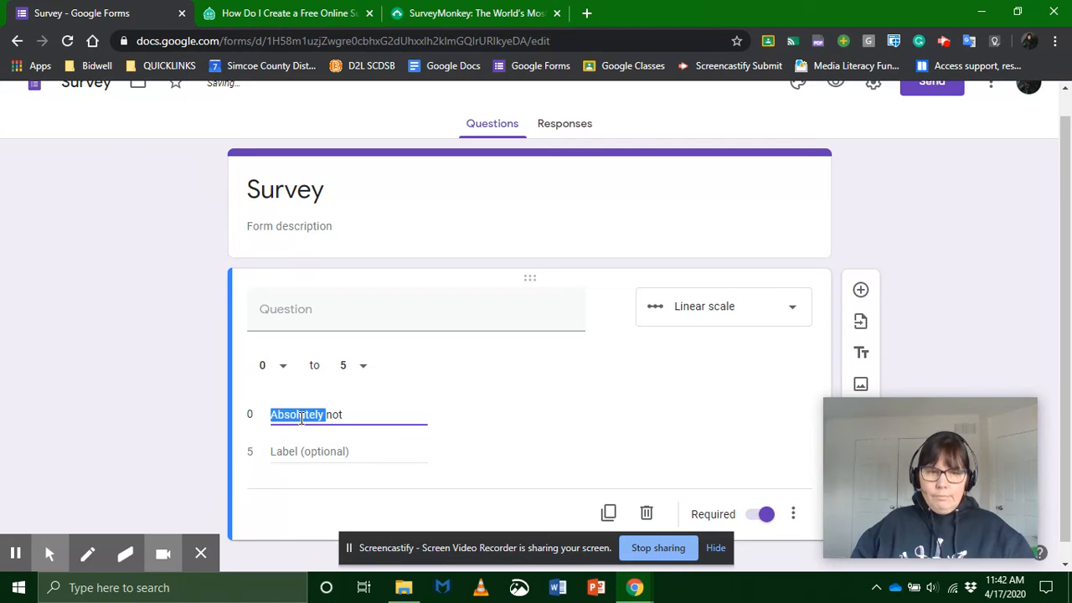
left_click(302, 451)
key("ctrl+v")
type("y")
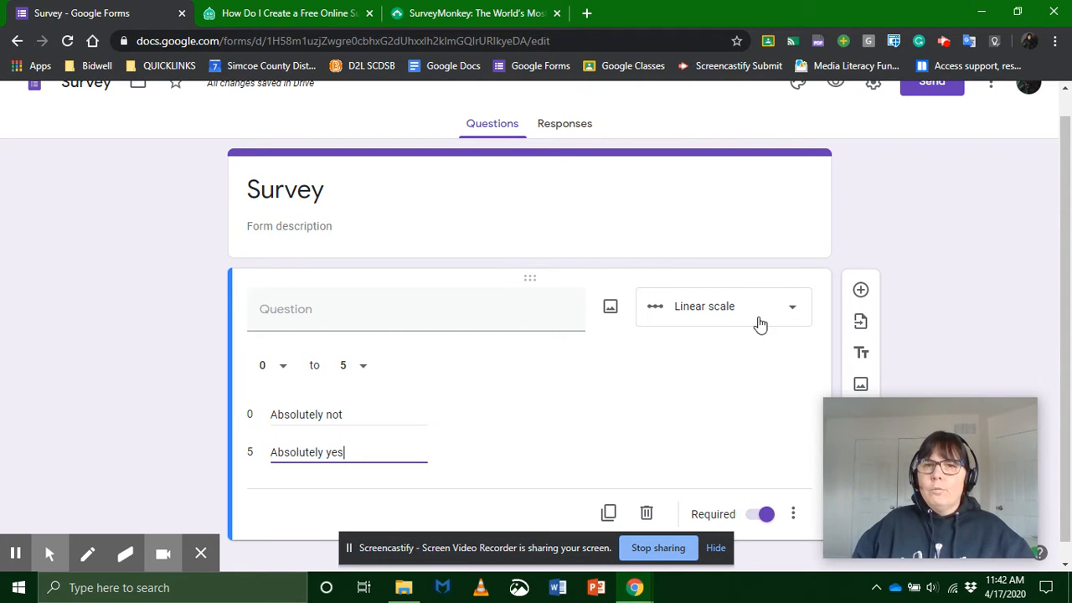
Step: Preview the survey, submit a test response rating the question 5, and return to the form editor
scroll(804, 259, "up", 1)
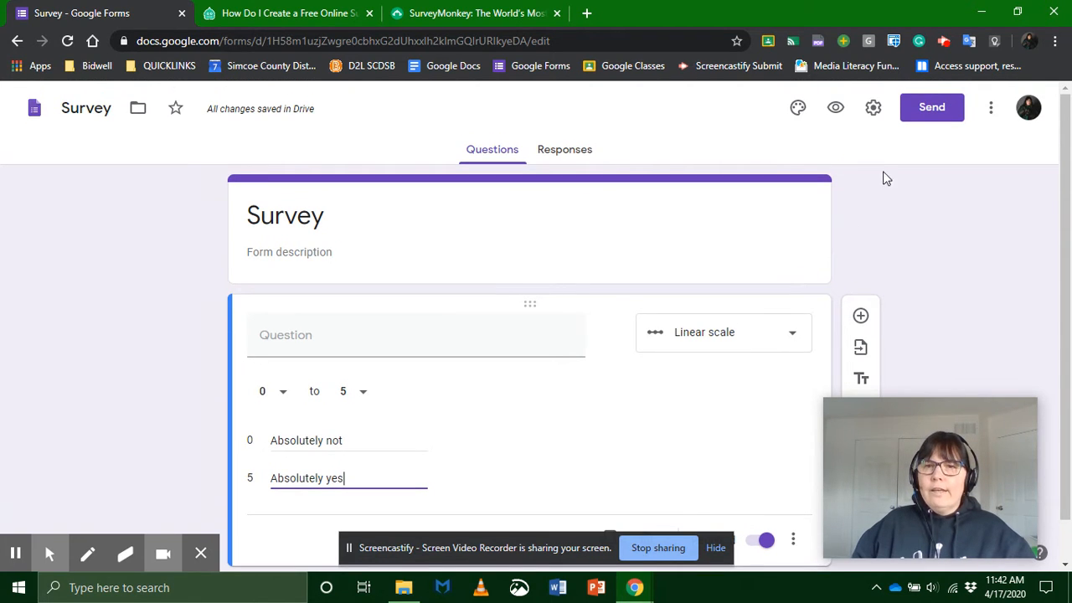
left_click(836, 111)
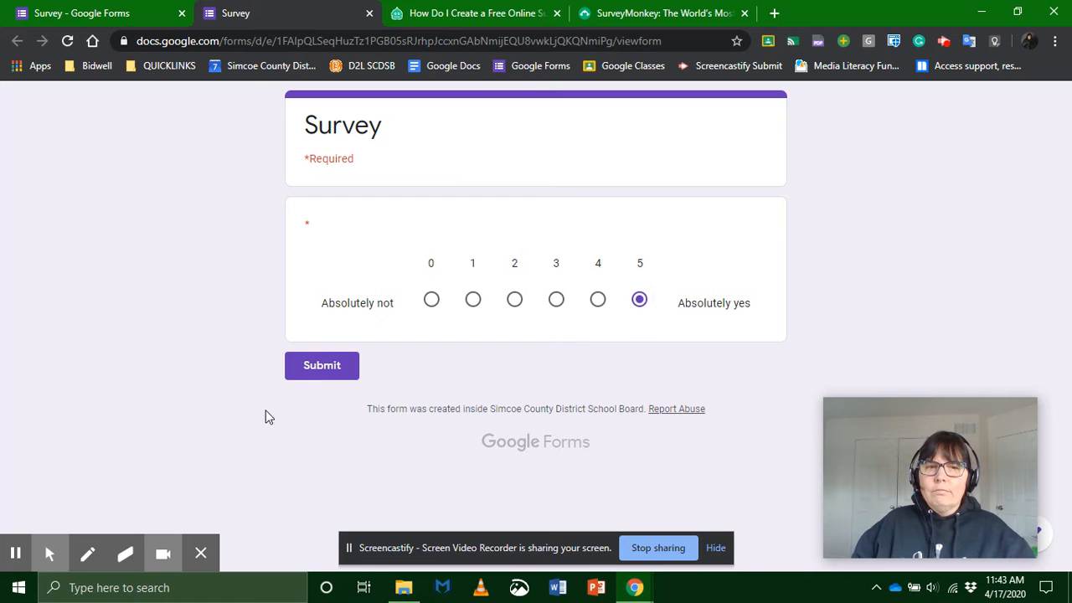
left_click(323, 375)
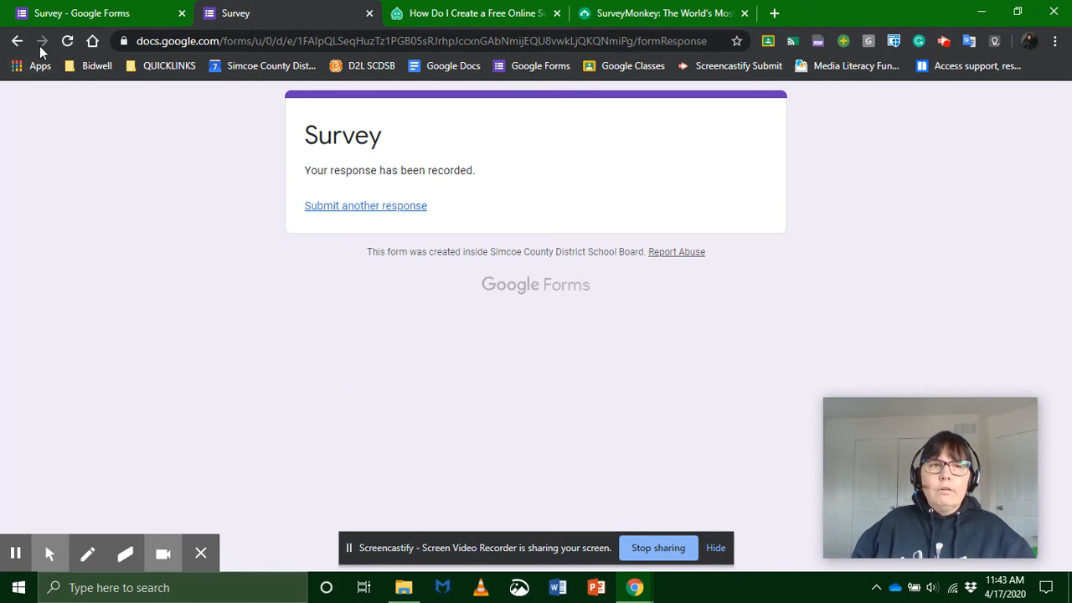
left_click(79, 12)
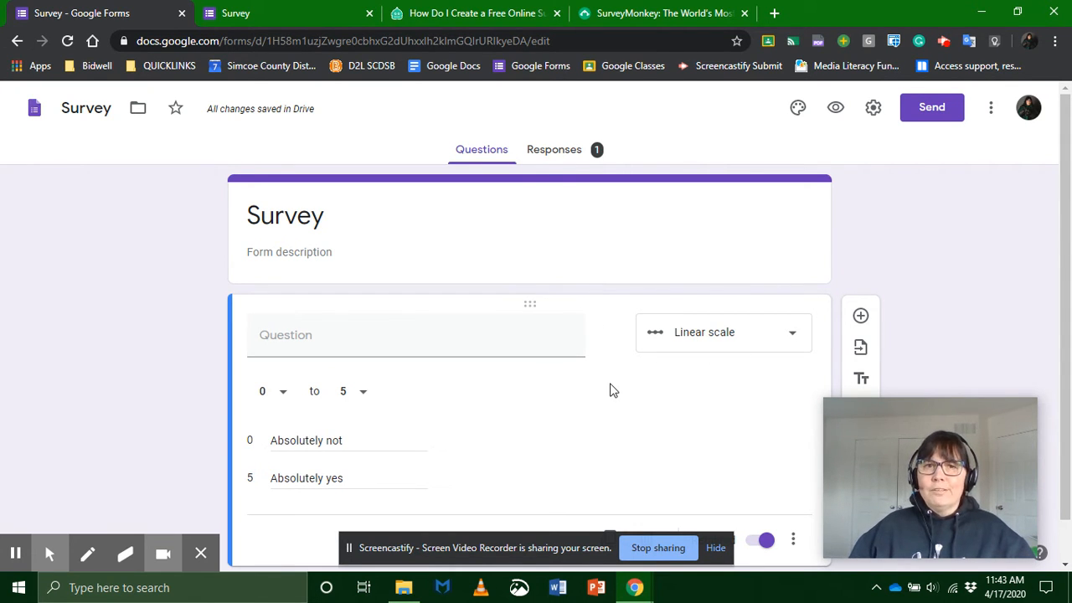
Step: Add two new multiple-choice questions below the linear scale question
left_click(726, 335)
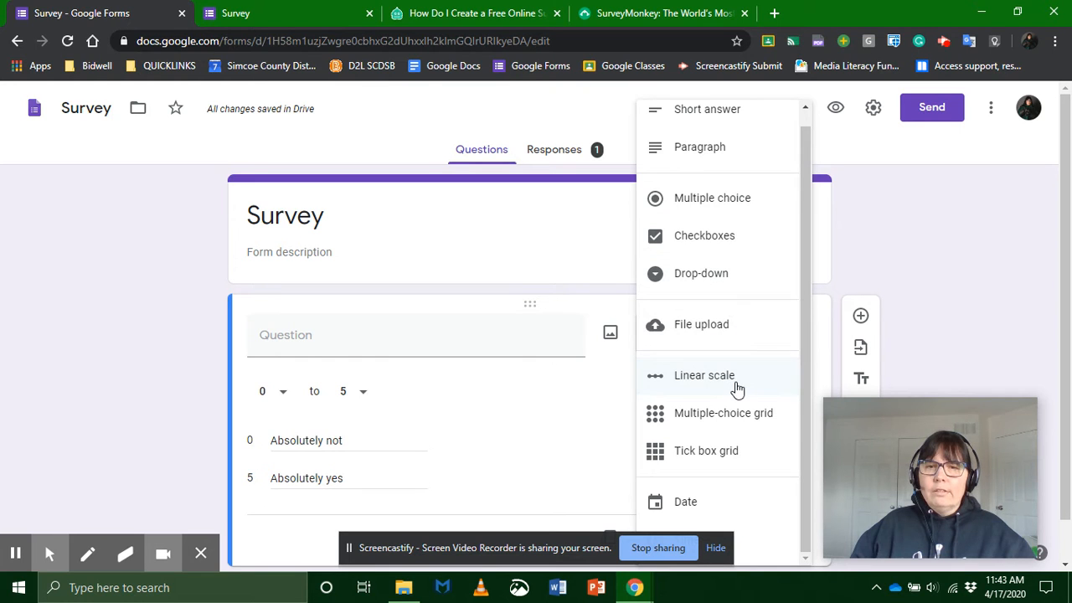
left_click(933, 302)
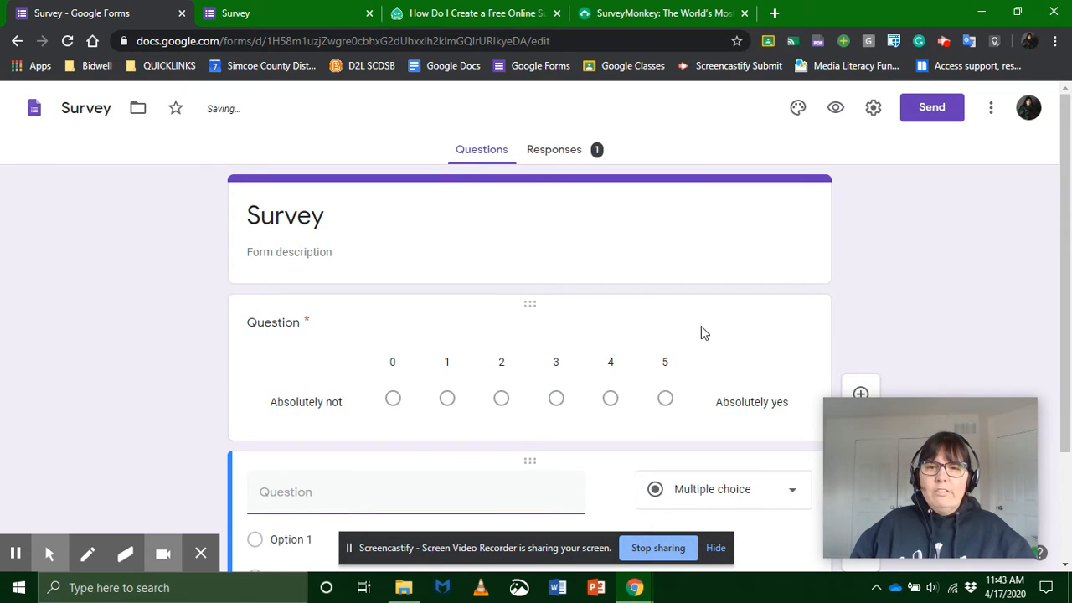
scroll(738, 248, "down", 2)
left_click(860, 325)
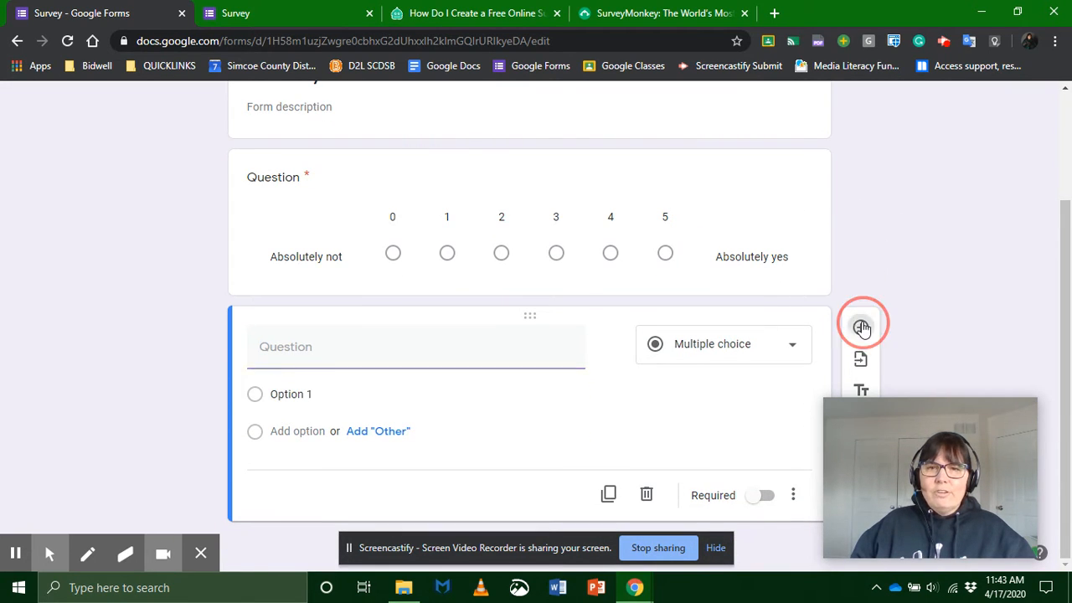
Step: Duplicate the linear scale question with its "Absolutely not" and "Absolutely yes" labels
left_click(676, 176)
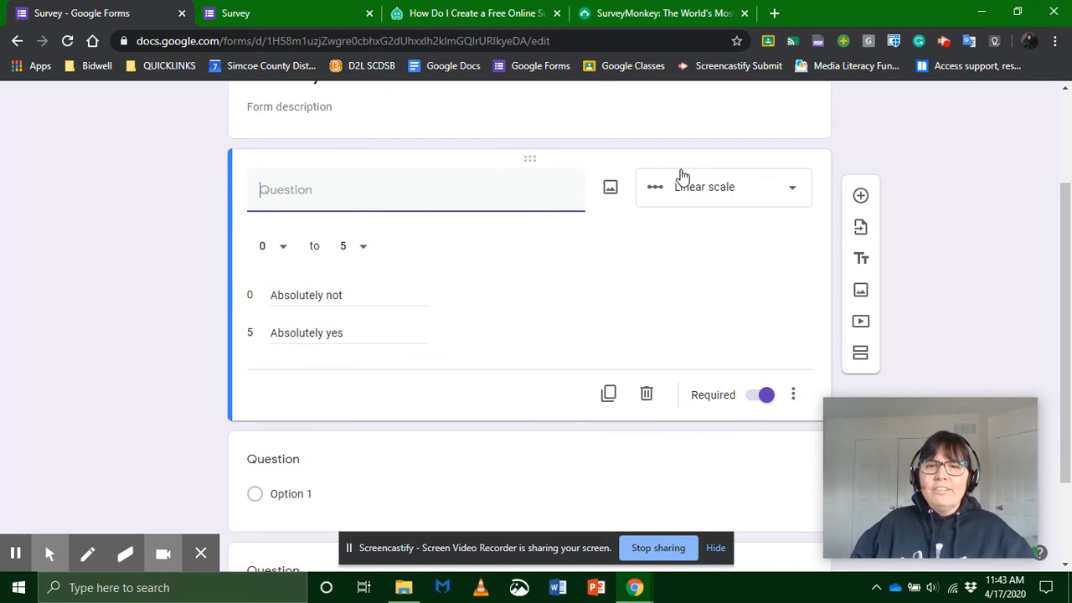
left_click(609, 396)
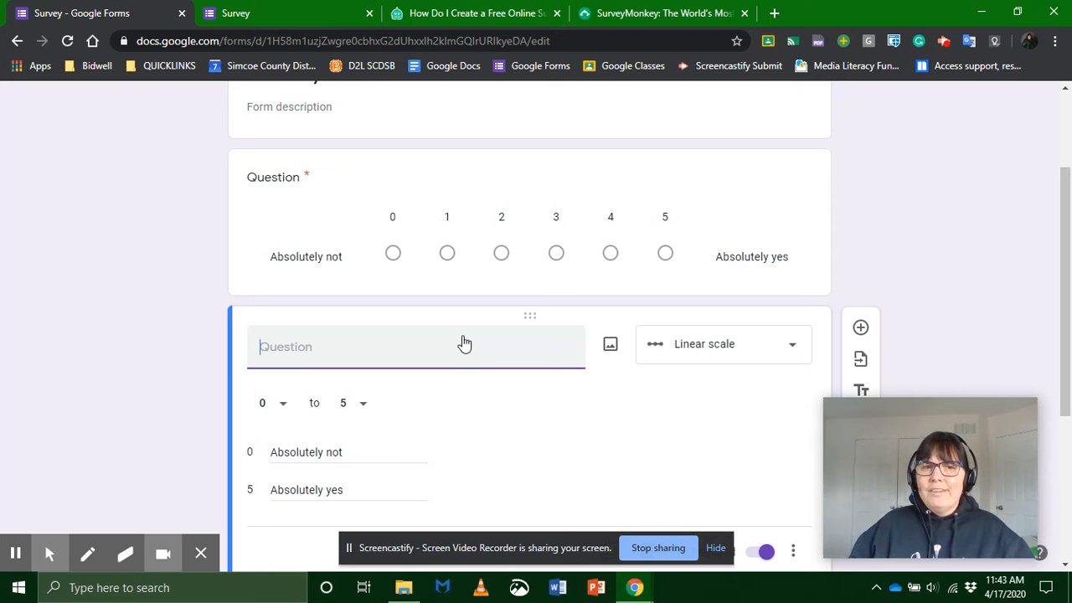
scroll(465, 342, "down", 3)
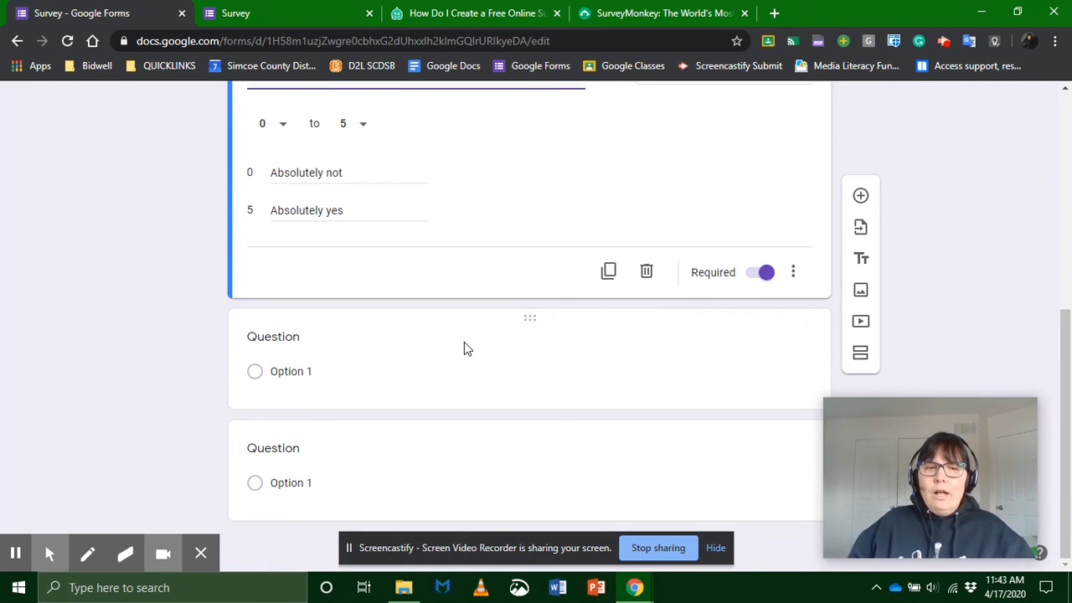
scroll(349, 269, "up", 5)
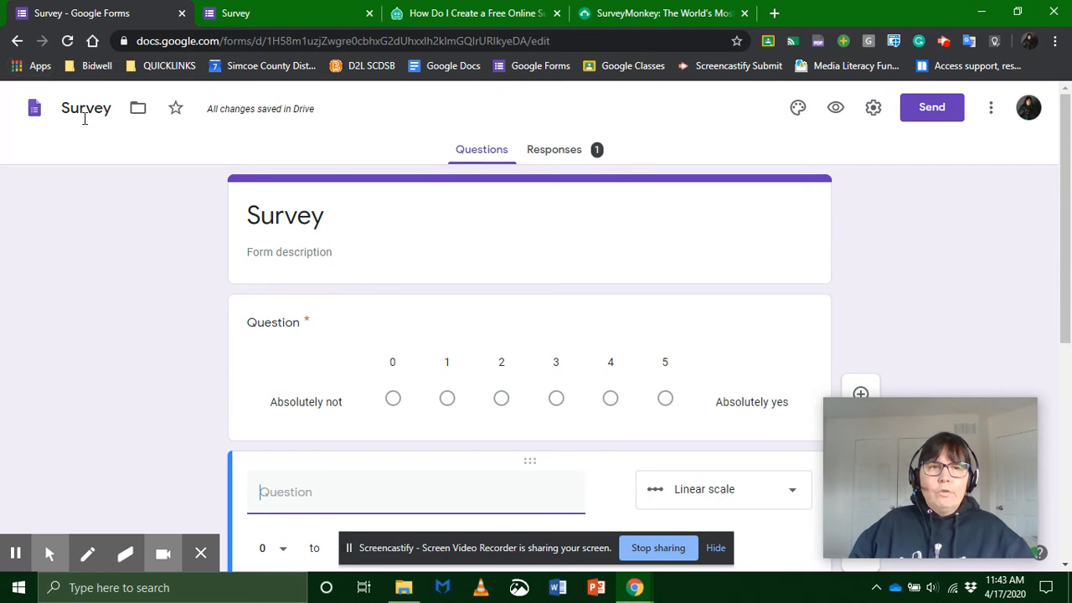
Step: Return to the forms list, open "Survey of media used before", and preview its first section
left_click(17, 41)
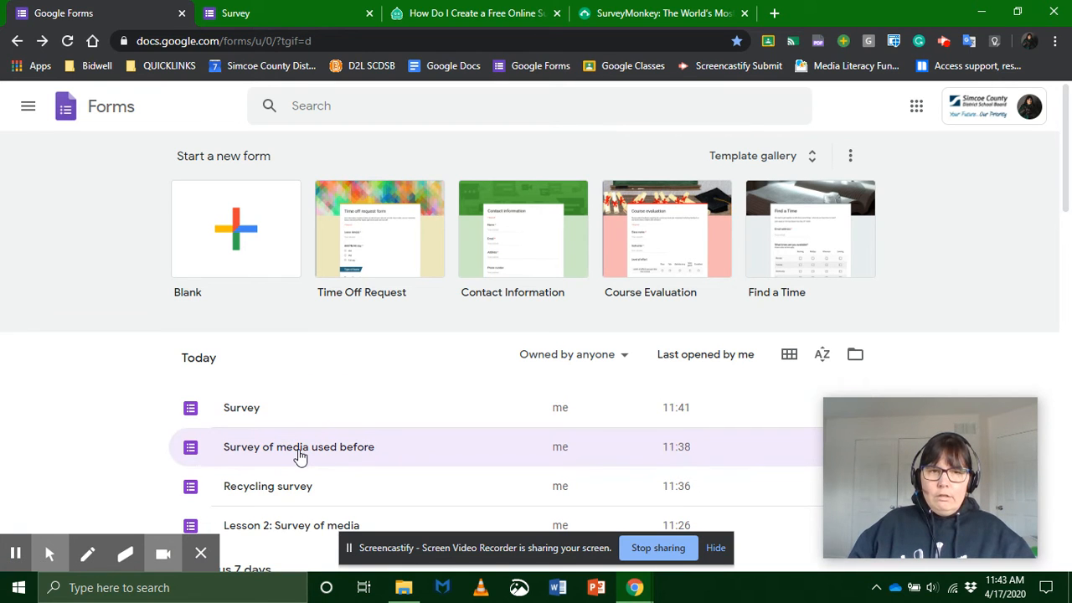
left_click(312, 446)
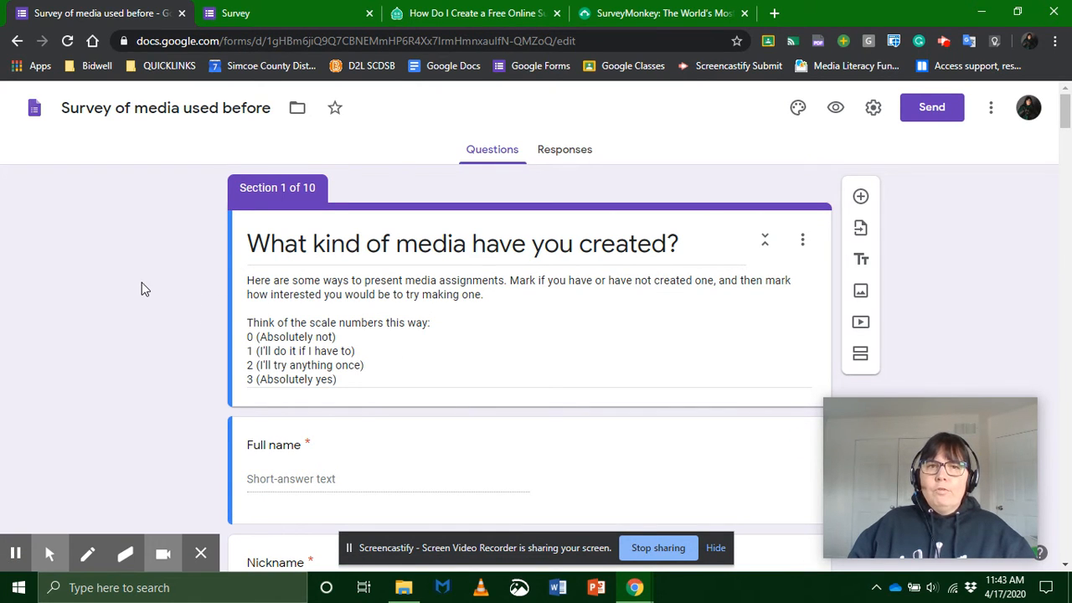
left_click(837, 109)
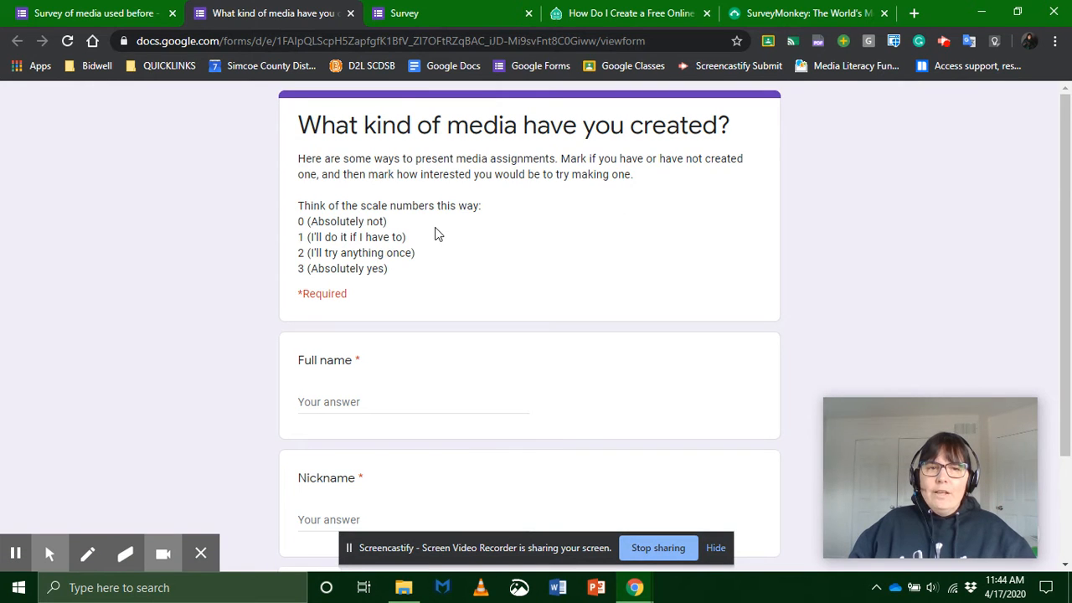
scroll(448, 240, "down", 2)
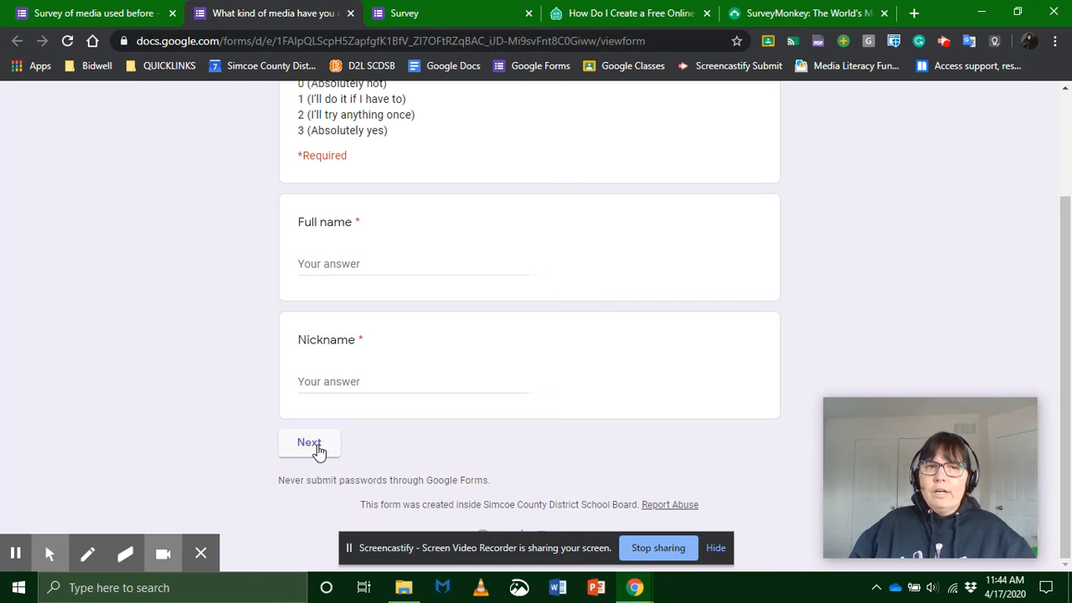
Step: Close the submitted Survey response page and review section 1 of the media survey in the form editor
left_click(456, 16)
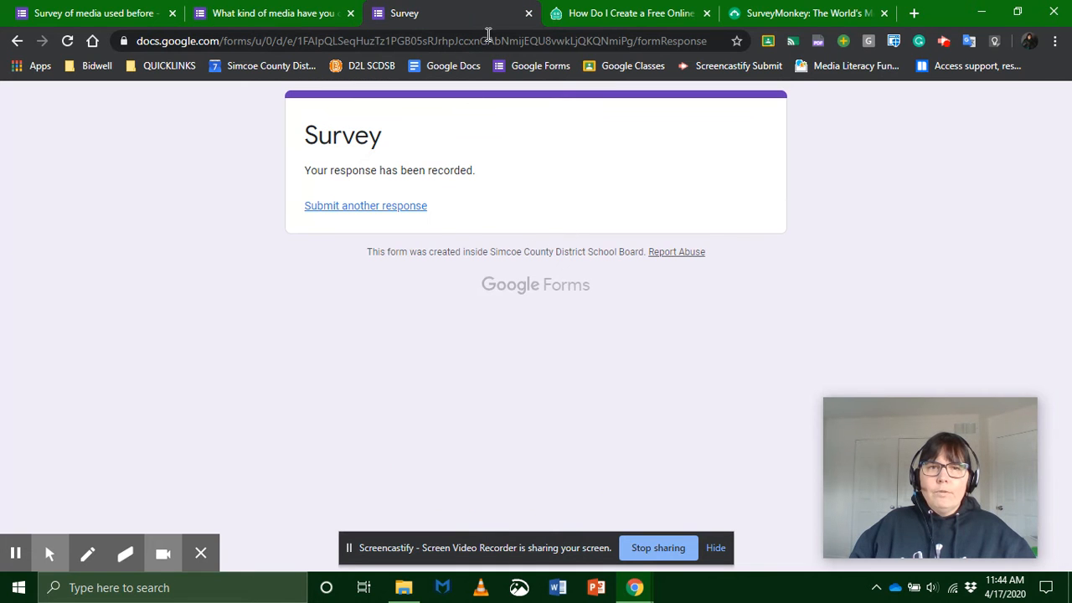
left_click(529, 12)
left_click(114, 15)
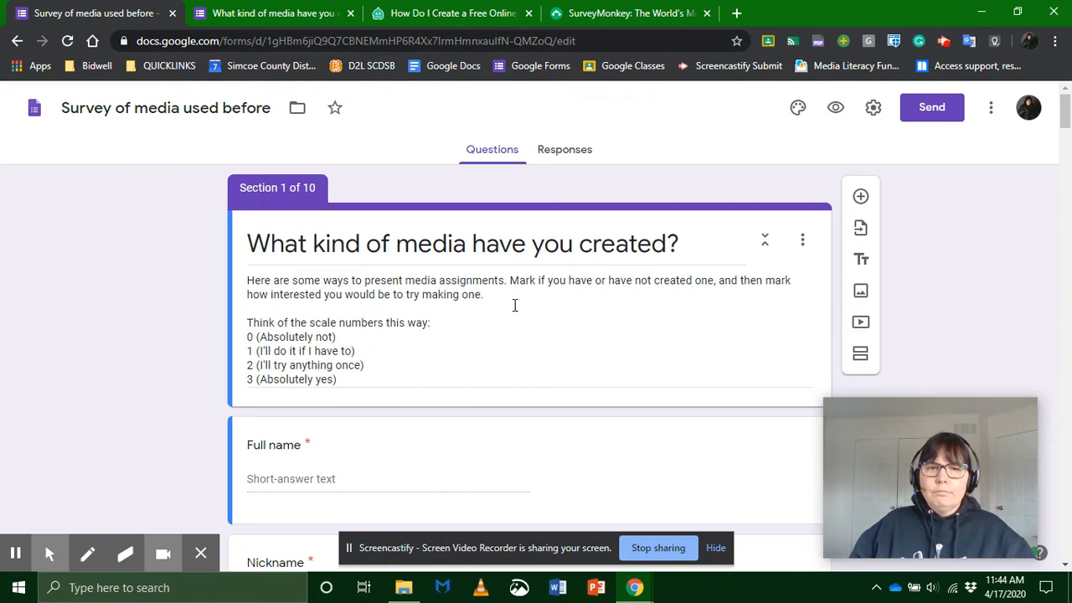
scroll(515, 305, "down", 4)
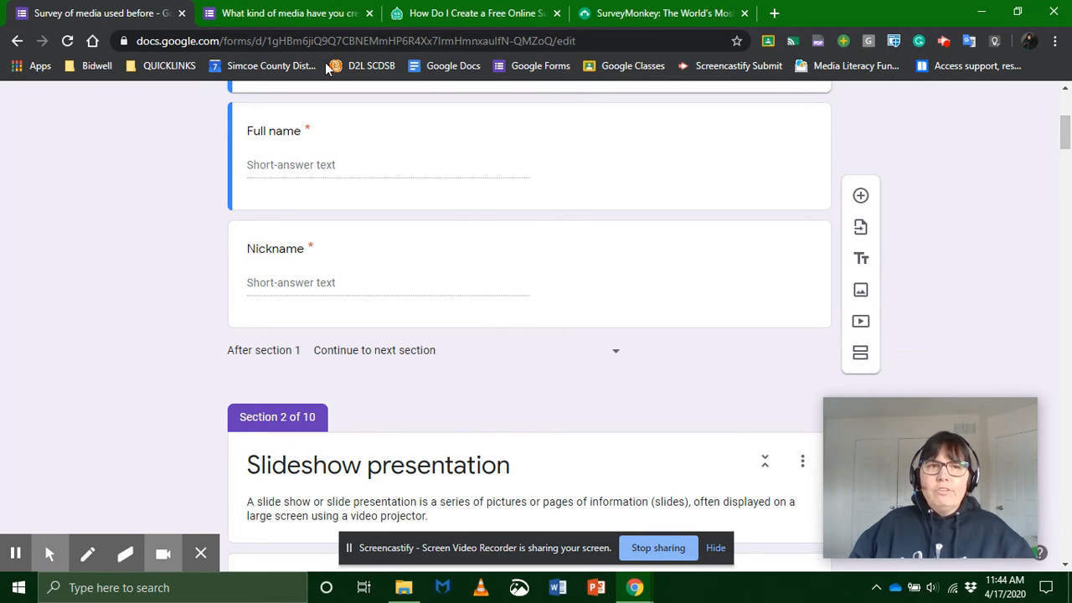
Step: In the media survey preview, answer Full name and Nickname with "f" and continue to the Slideshow presentation section
left_click(295, 13)
left_click(306, 445)
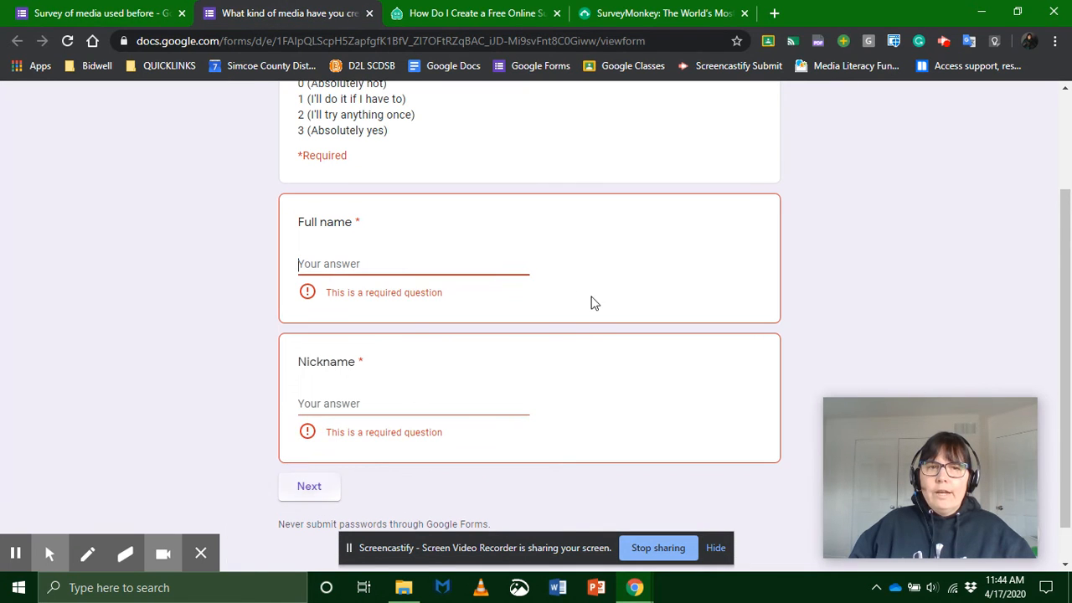
type("f")
left_click(371, 383)
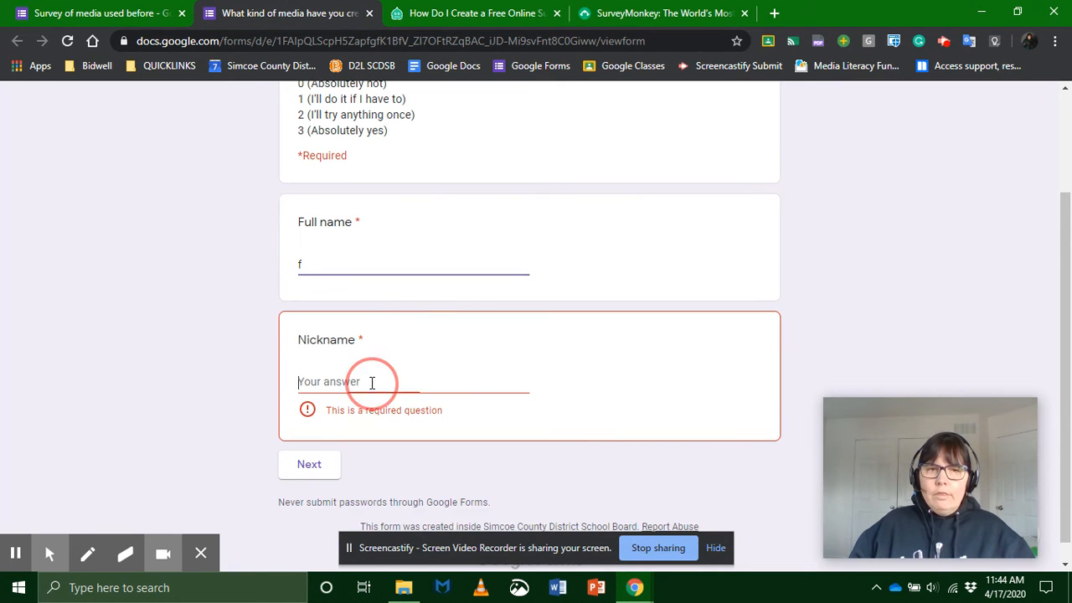
type("f")
left_click(308, 444)
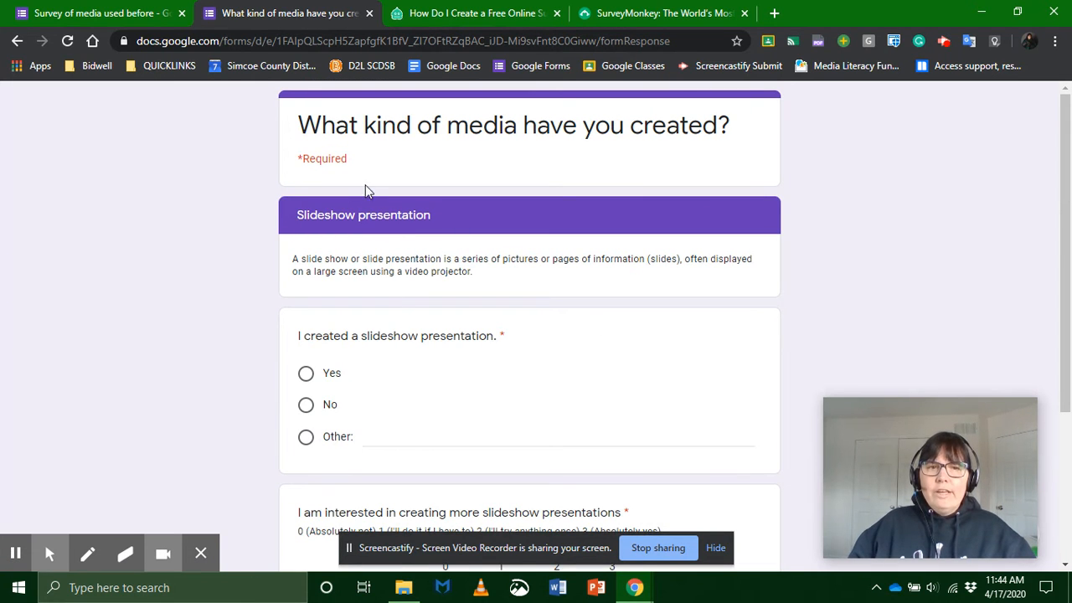
Step: Compare the Slideshow presentation section's questions in the form editor with how they look in the preview
left_click(77, 15)
scroll(438, 292, "down", 3)
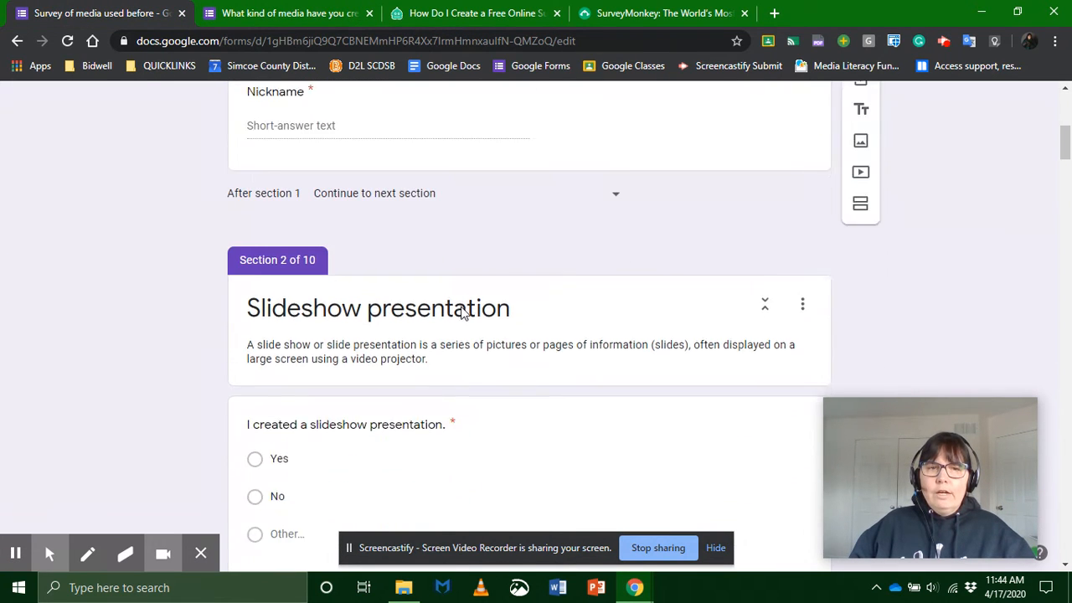
scroll(652, 279, "down", 1)
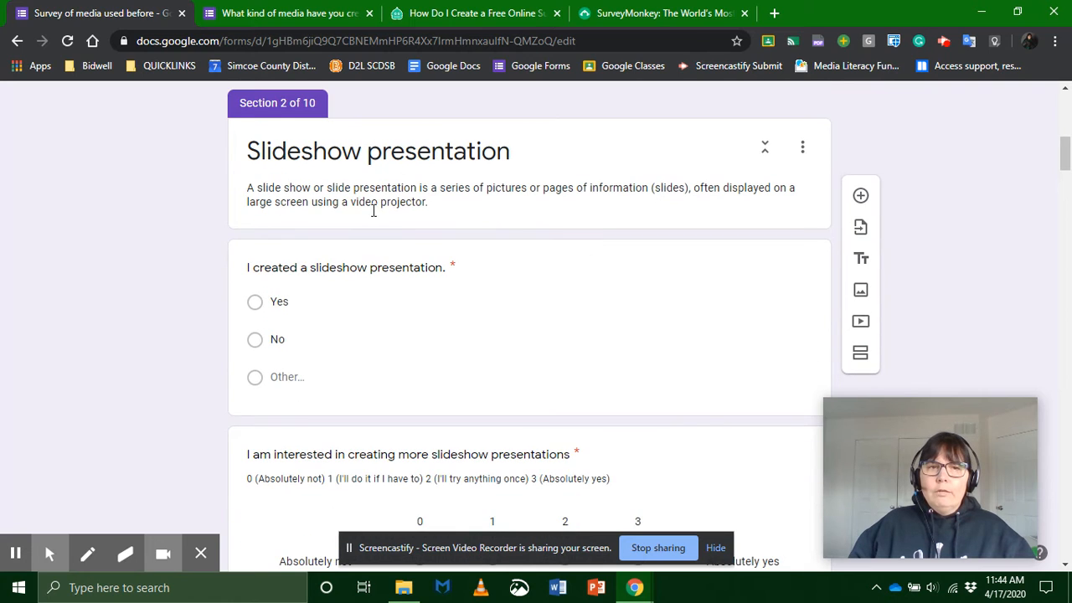
scroll(419, 251, "down", 1)
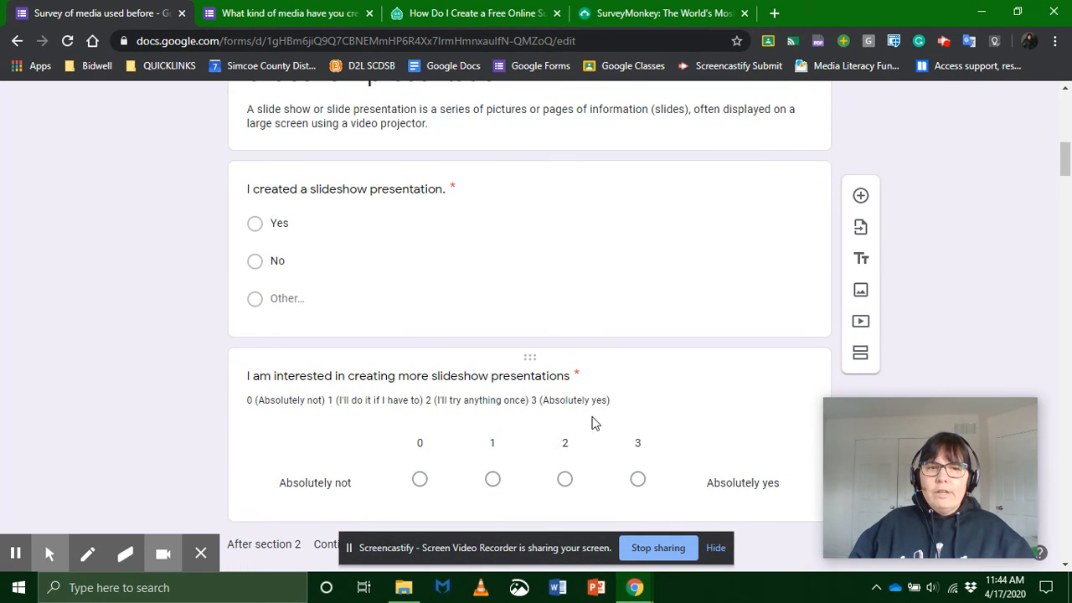
left_click(263, 20)
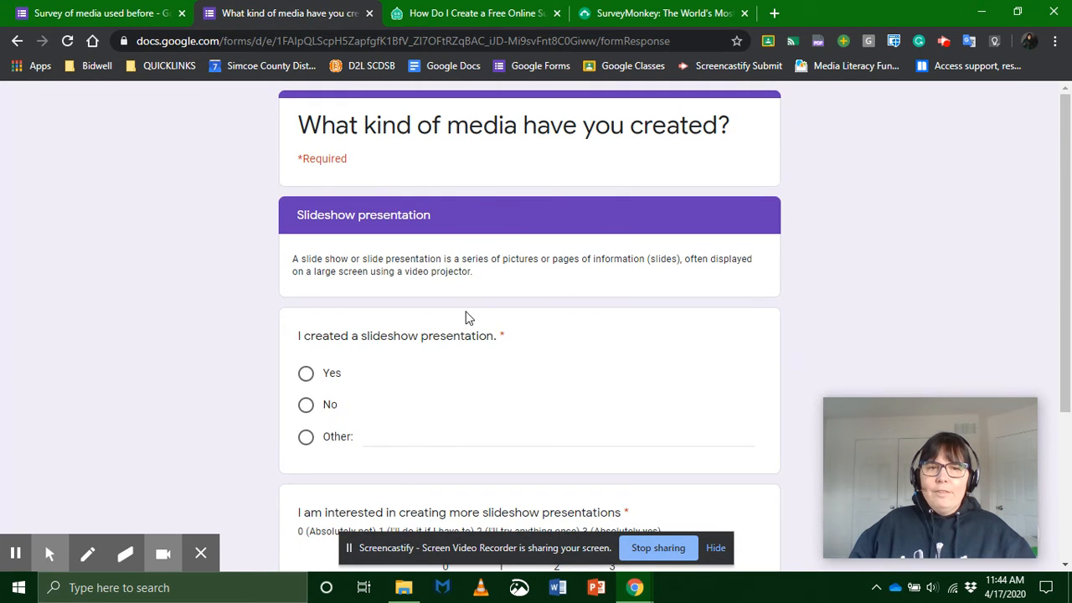
scroll(479, 326, "down", 1)
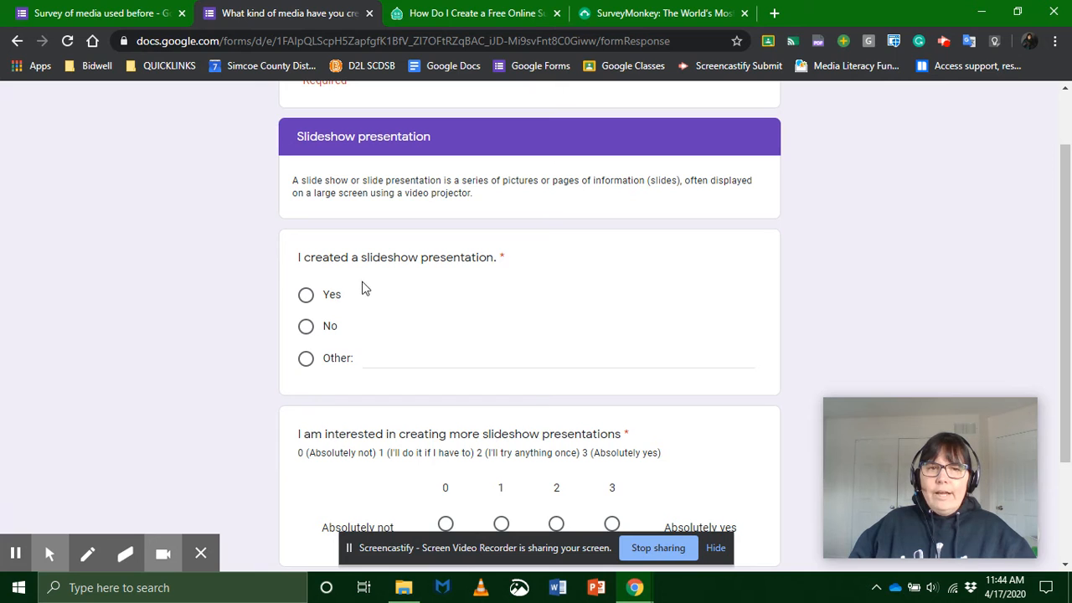
Step: In the Slideshow presentation preview, answer Yes with an interest rating of 0, and continue to the Brochures section
left_click(306, 295)
scroll(512, 304, "down", 2)
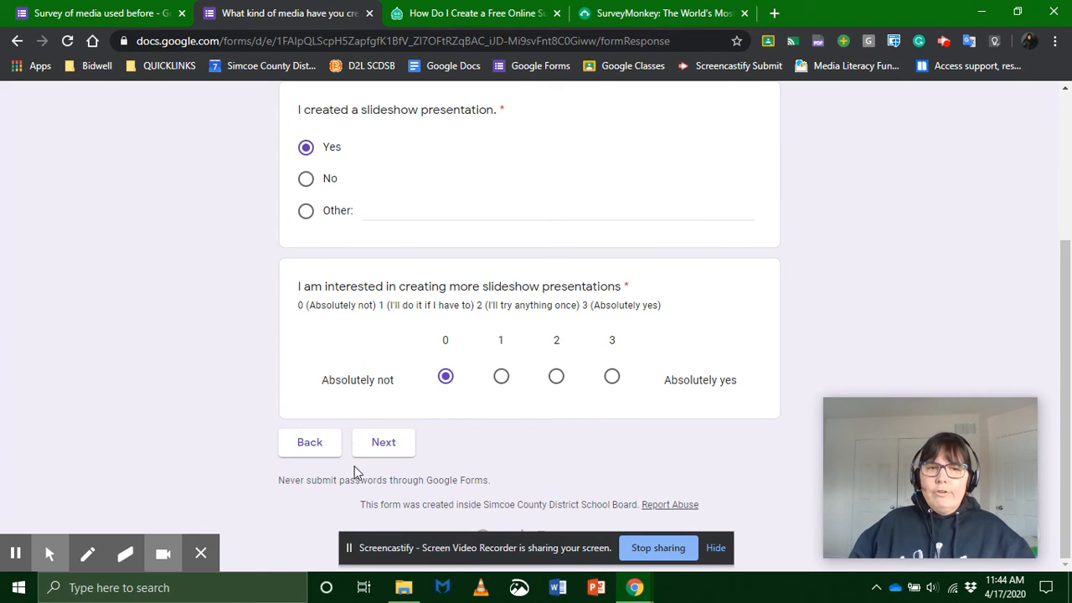
left_click(388, 443)
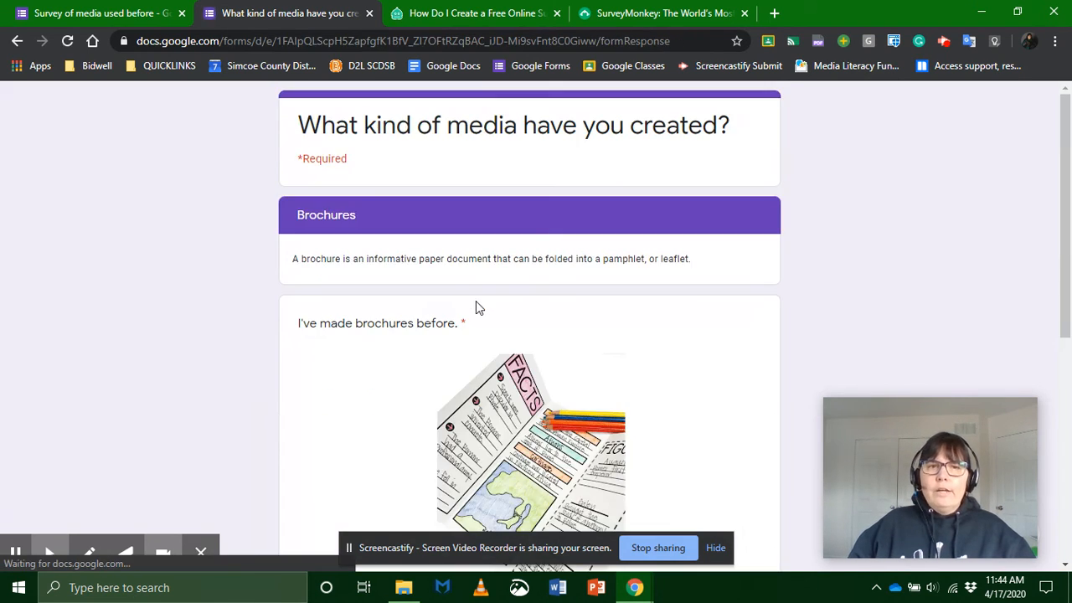
scroll(456, 323, "down", 2)
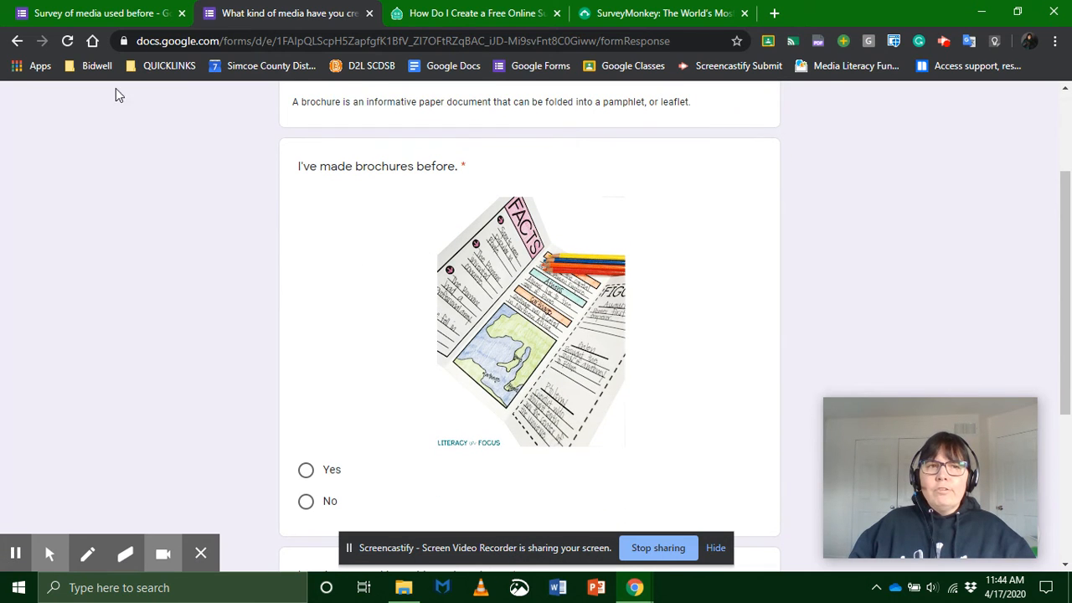
Step: In the form editor, review the Brochures section's picture question and view its image insertion options without adding an image
left_click(117, 13)
scroll(465, 250, "down", 8)
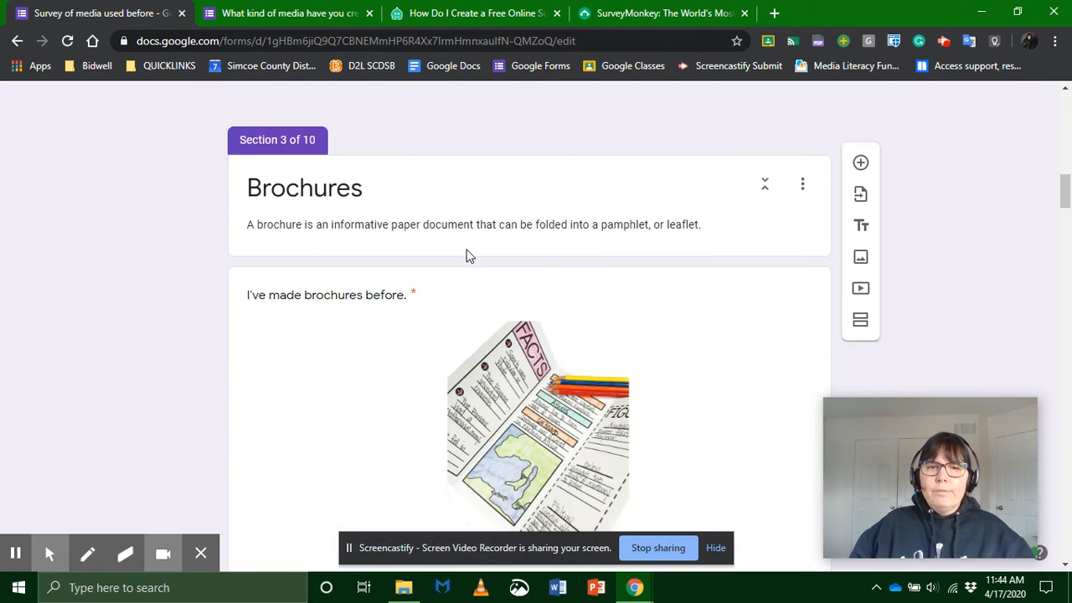
scroll(484, 248, "up", 2)
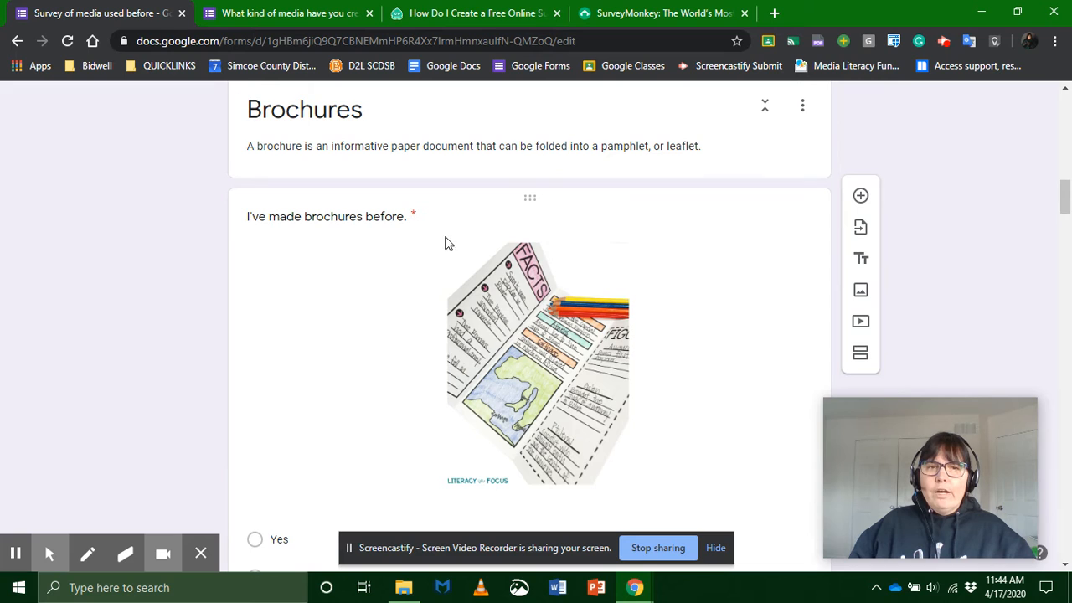
left_click(558, 293)
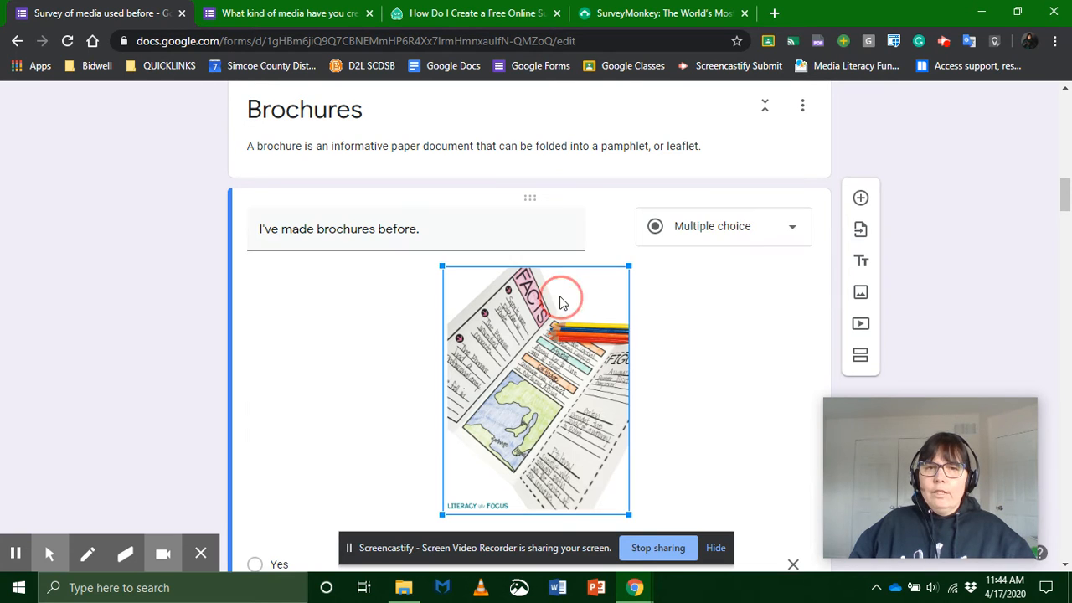
left_click(610, 228)
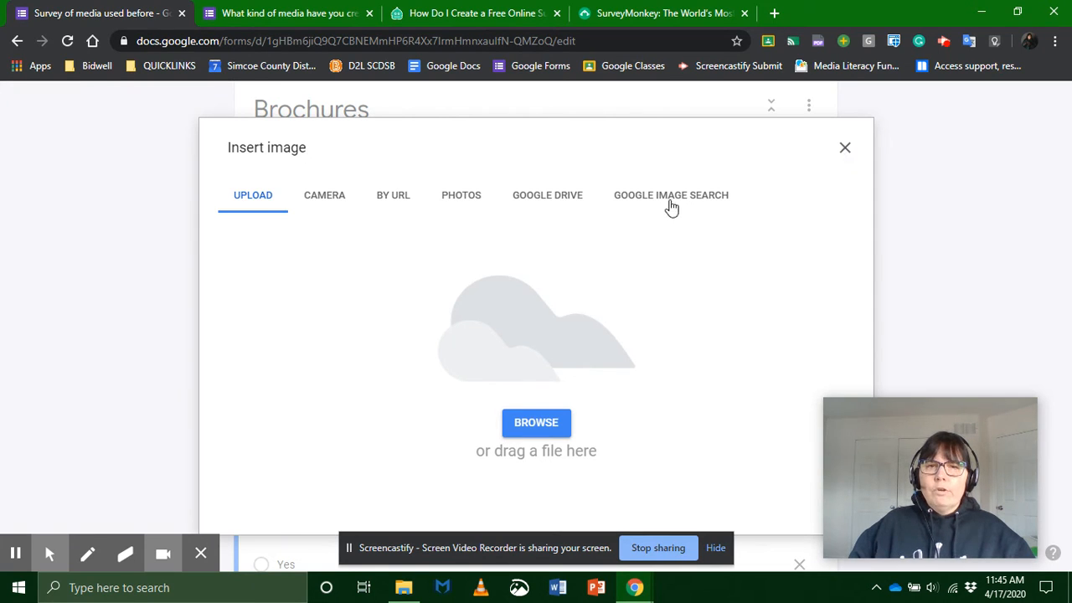
left_click(844, 148)
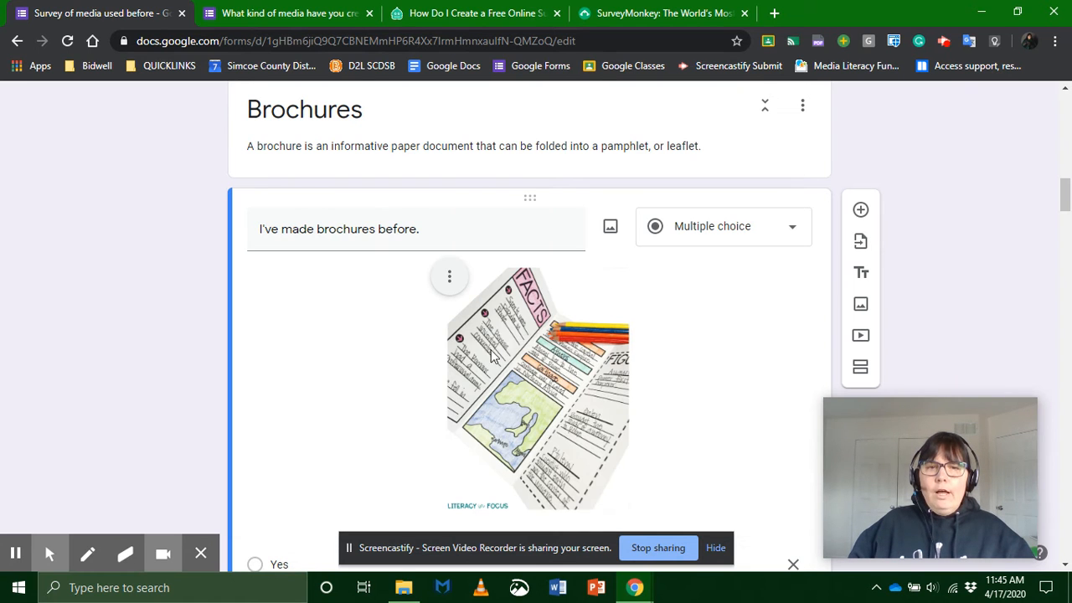
scroll(469, 276, "down", 2)
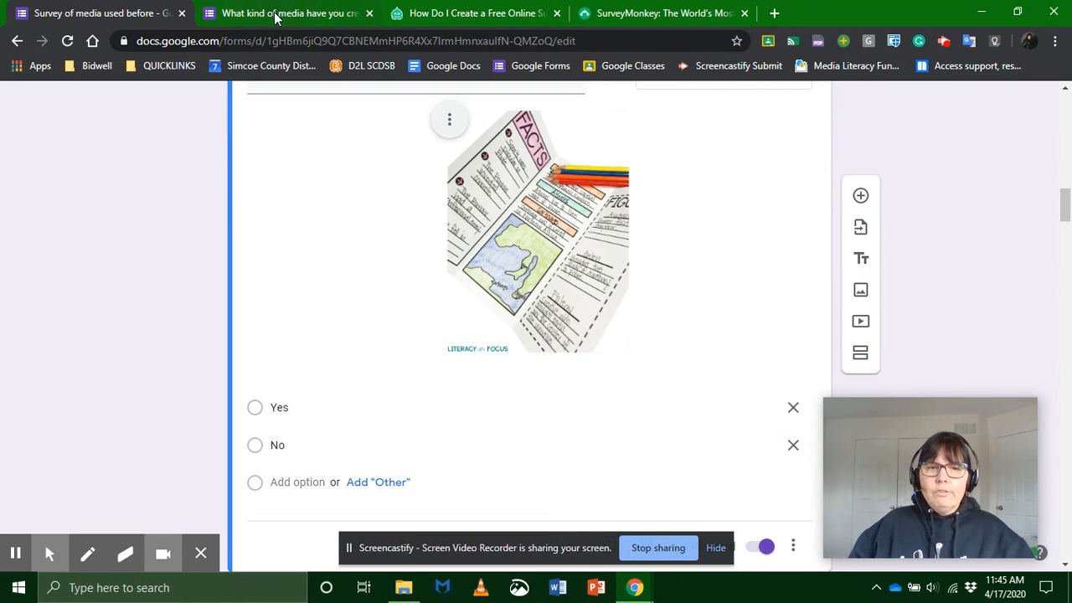
Step: In the Brochures preview, answer No with an interest rating of 2, and continue to the Fact sheets section
left_click(276, 15)
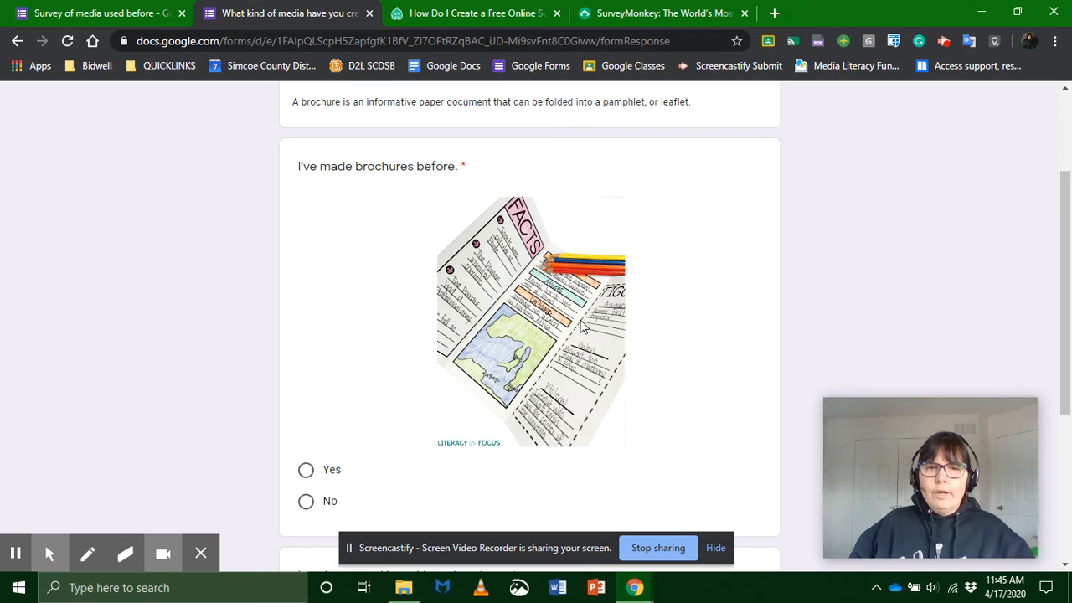
scroll(372, 364, "down", 3)
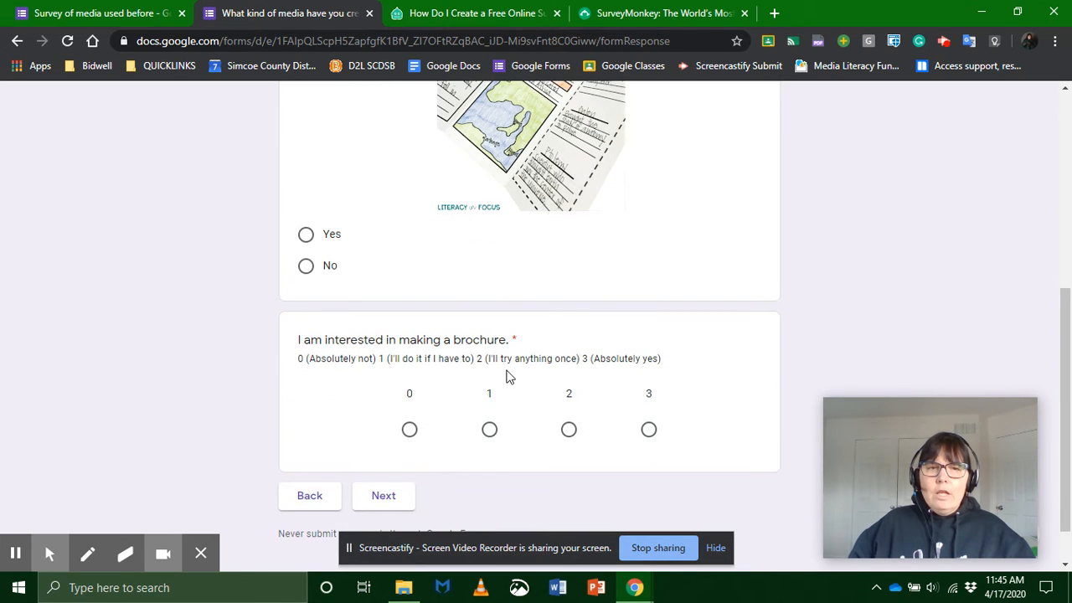
left_click(307, 265)
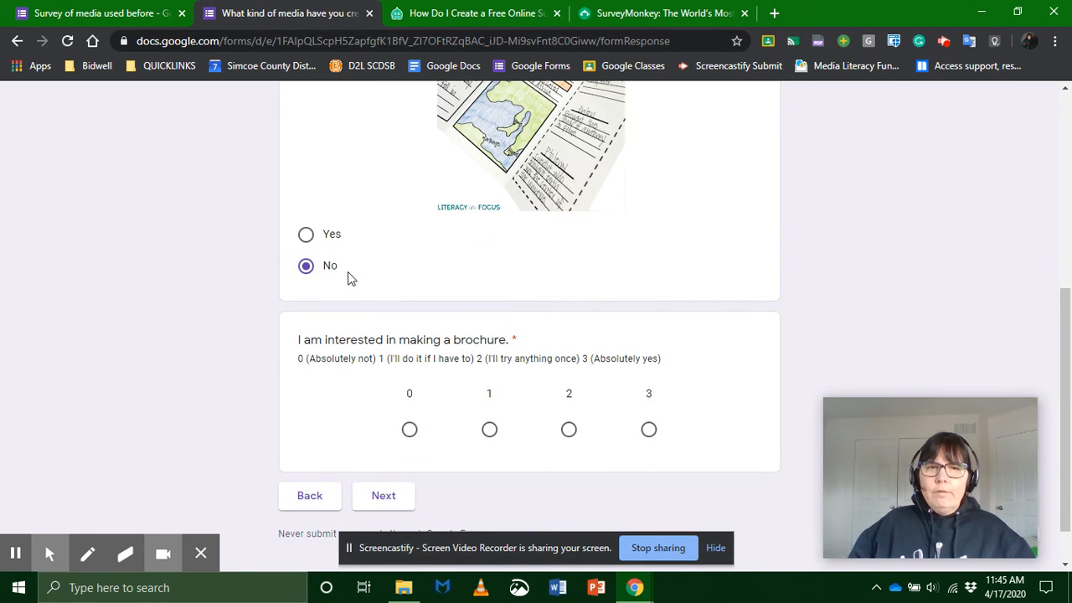
left_click(569, 430)
left_click(384, 497)
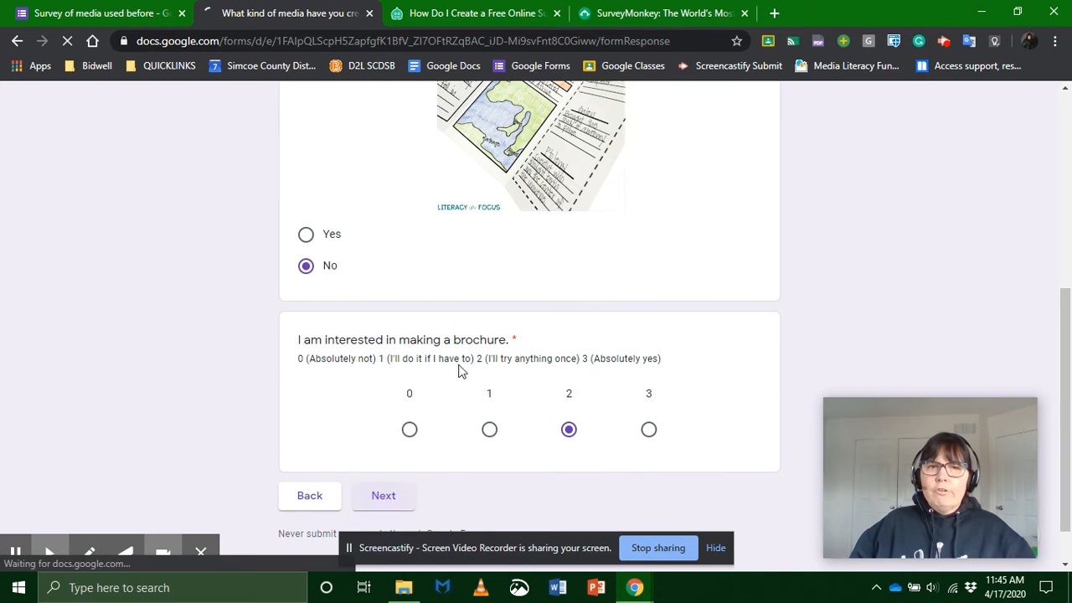
Step: Compare the Fact sheets section in the preview with its description, picture question and interest scale in the form editor
scroll(486, 375, "down", 2)
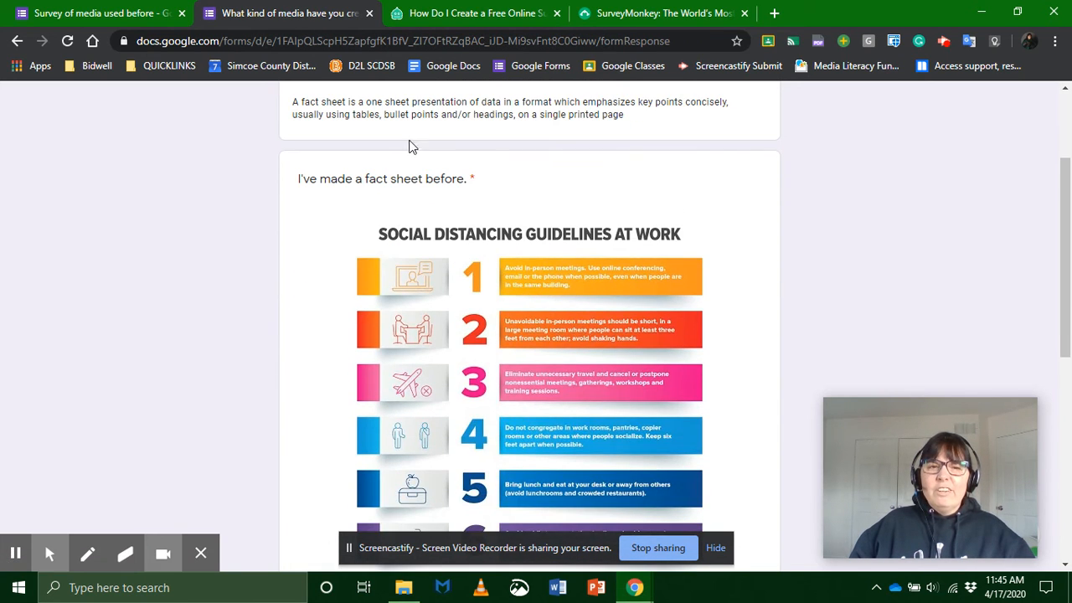
scroll(490, 193, "up", 2)
scroll(490, 197, "up", 1)
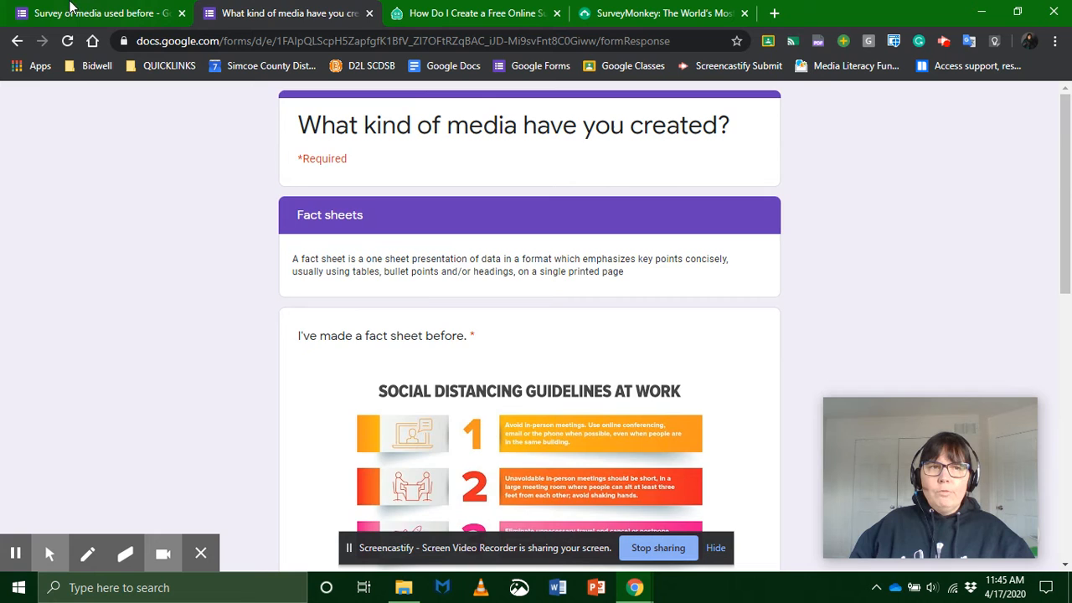
left_click(76, 12)
scroll(503, 340, "down", 5)
scroll(503, 346, "down", 2)
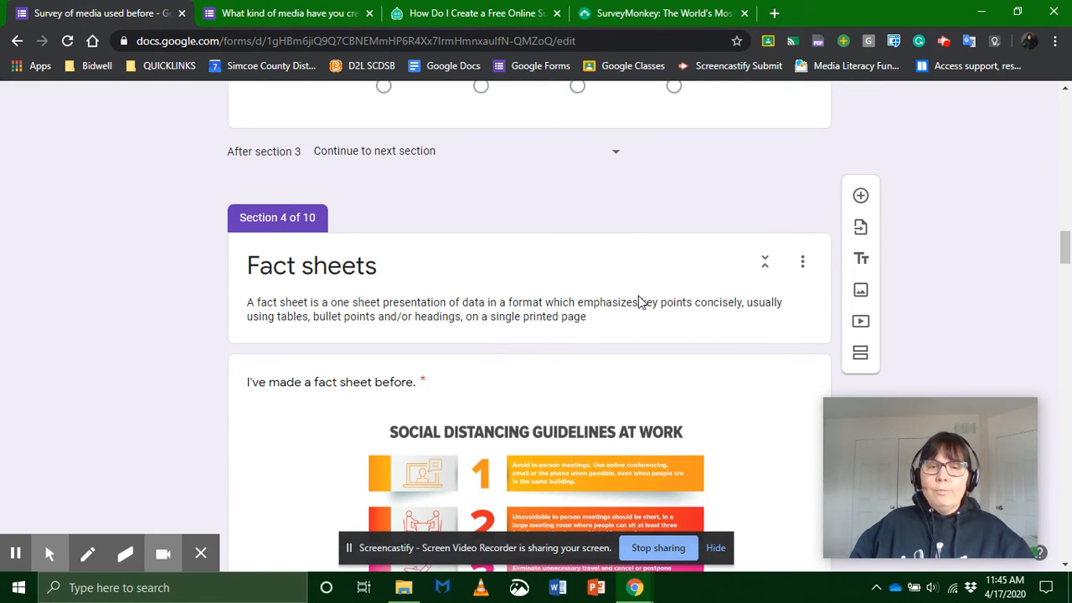
scroll(636, 302, "down", 2)
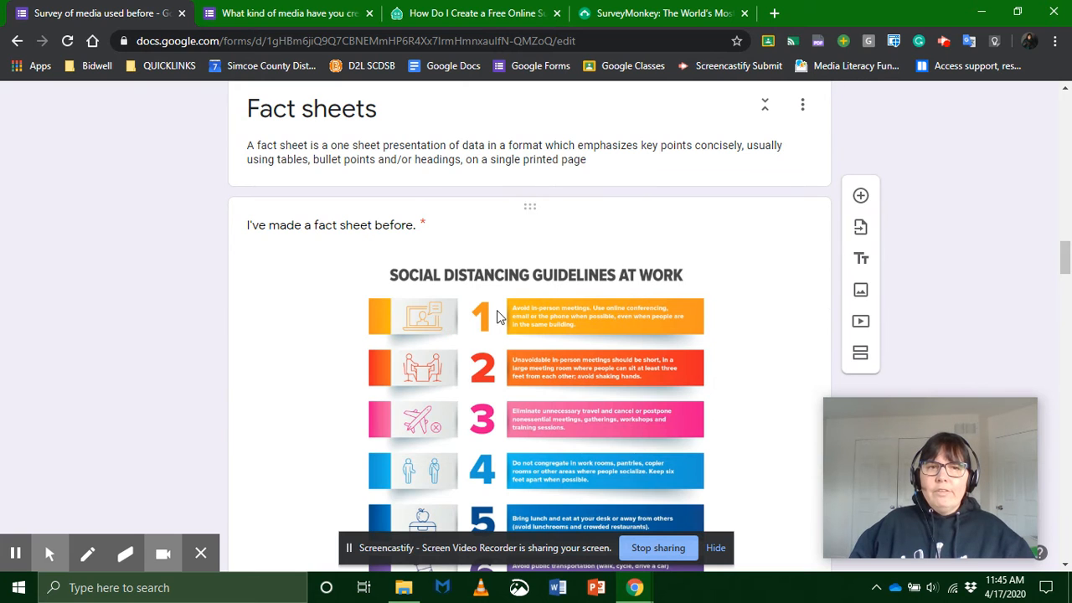
scroll(504, 316, "down", 6)
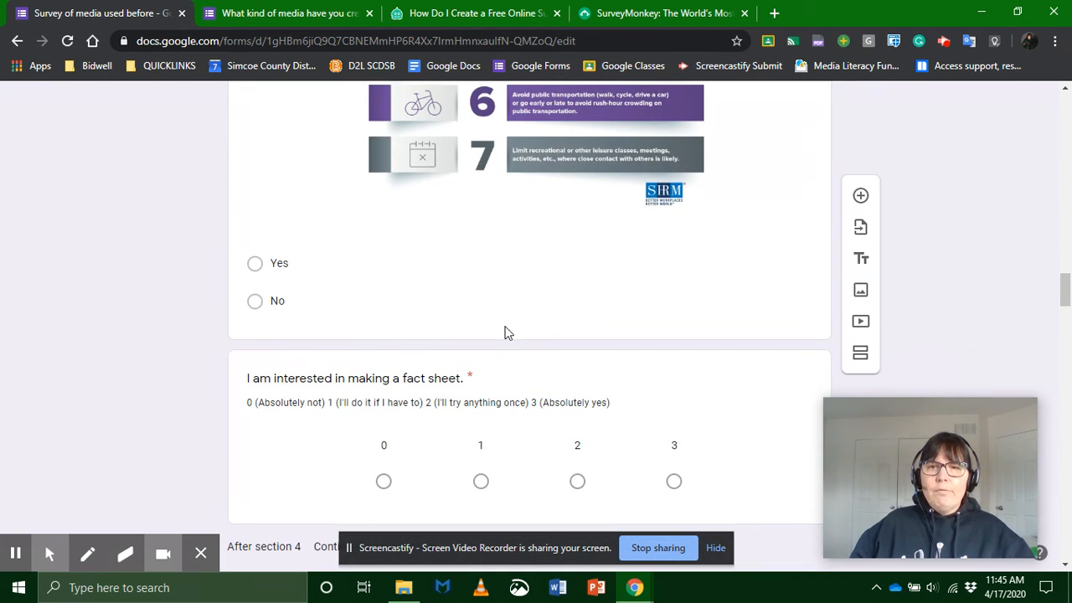
scroll(505, 326, "up", 4)
scroll(506, 325, "up", 3)
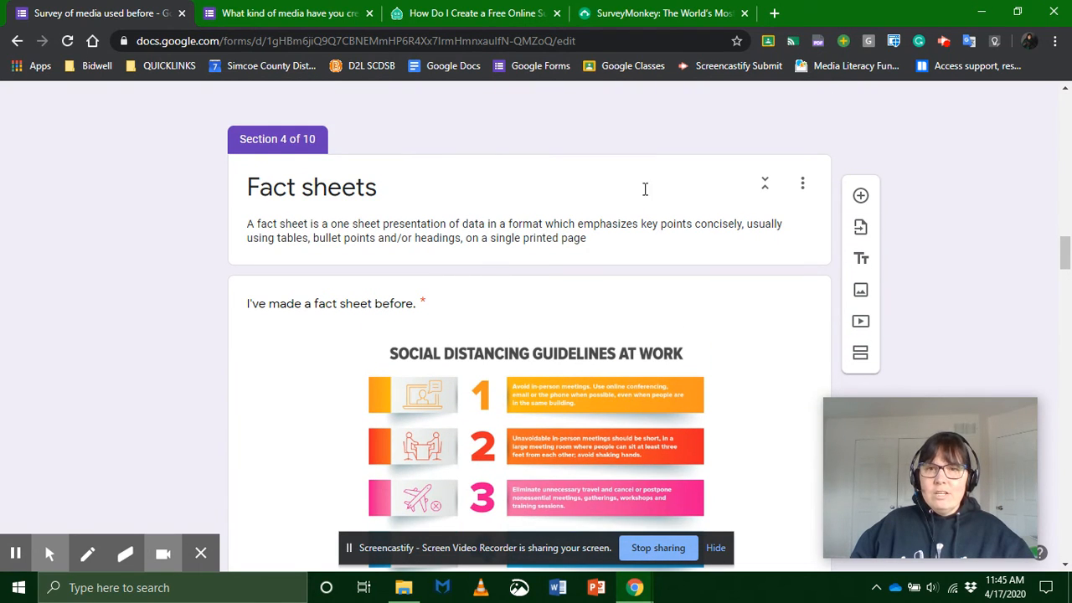
left_click(796, 184)
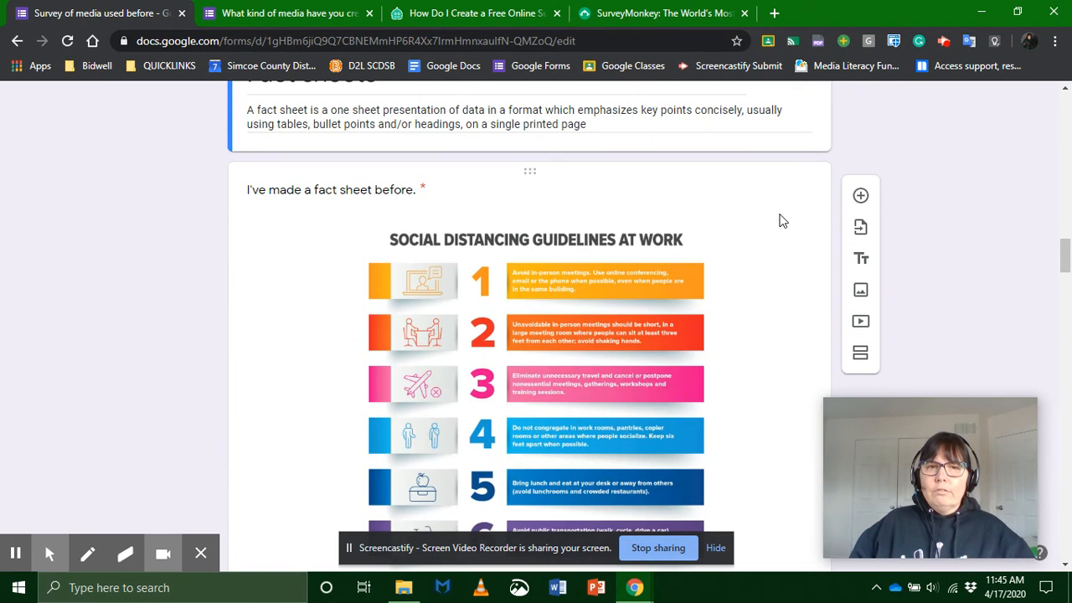
Step: Look through the form editor's following sections, from the Fact sheets questions through Websites and Blogging to Podcast
scroll(780, 220, "down", 10)
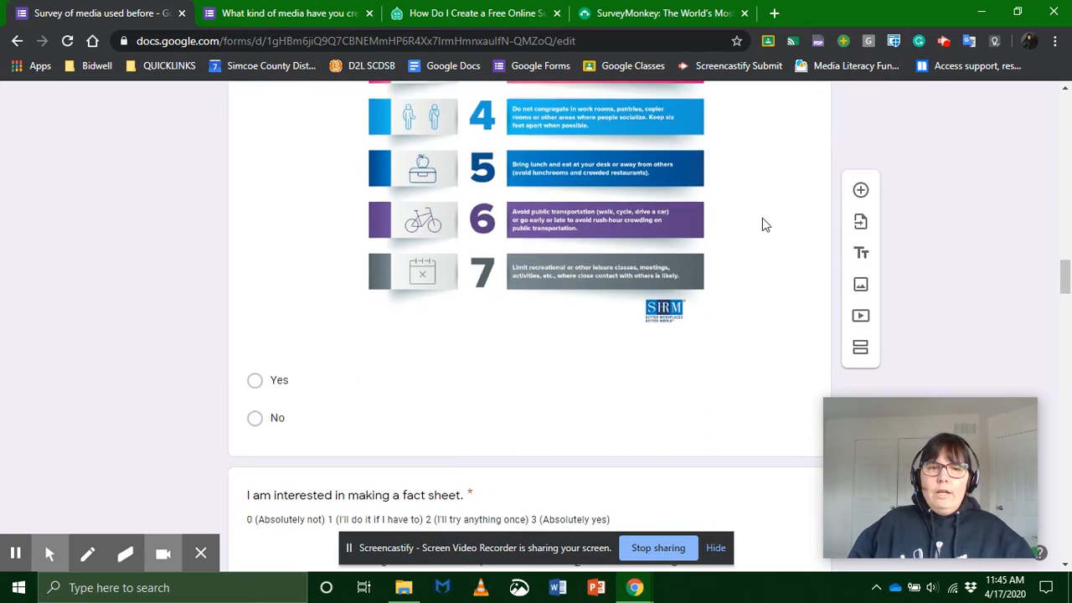
scroll(752, 229, "down", 6)
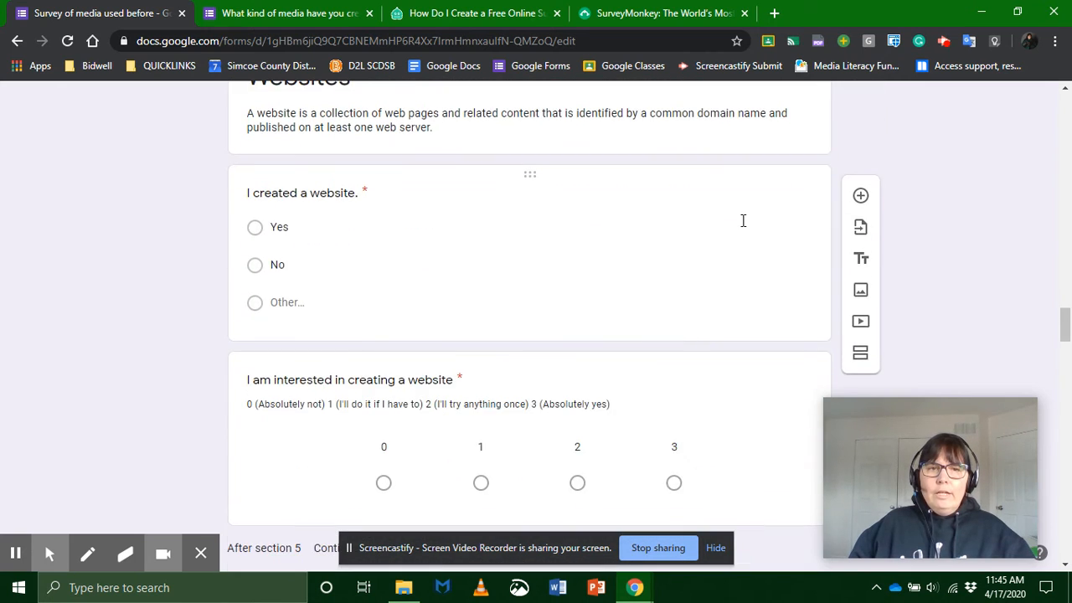
scroll(714, 222, "down", 3)
scroll(715, 222, "up", 2)
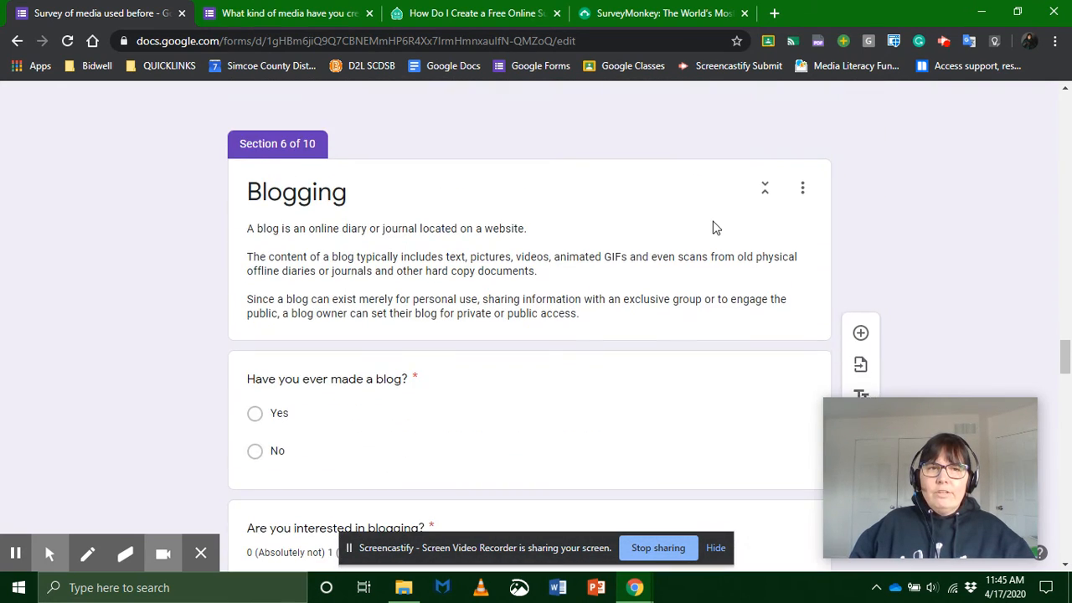
scroll(688, 233, "down", 5)
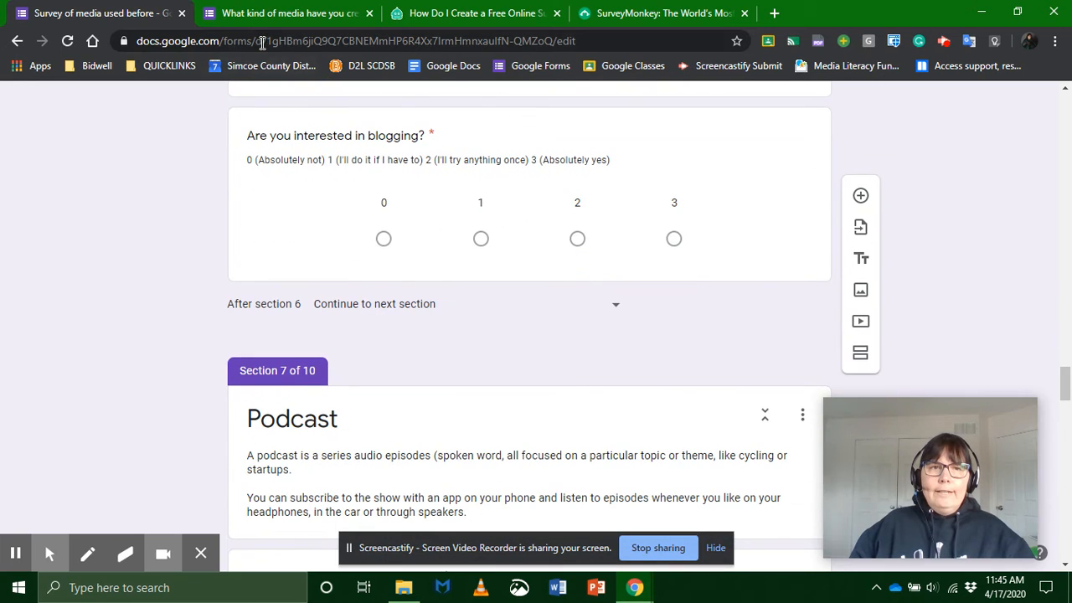
Step: Close the media survey preview, discarding its answers, and return to section 1 in the form editor
left_click(283, 14)
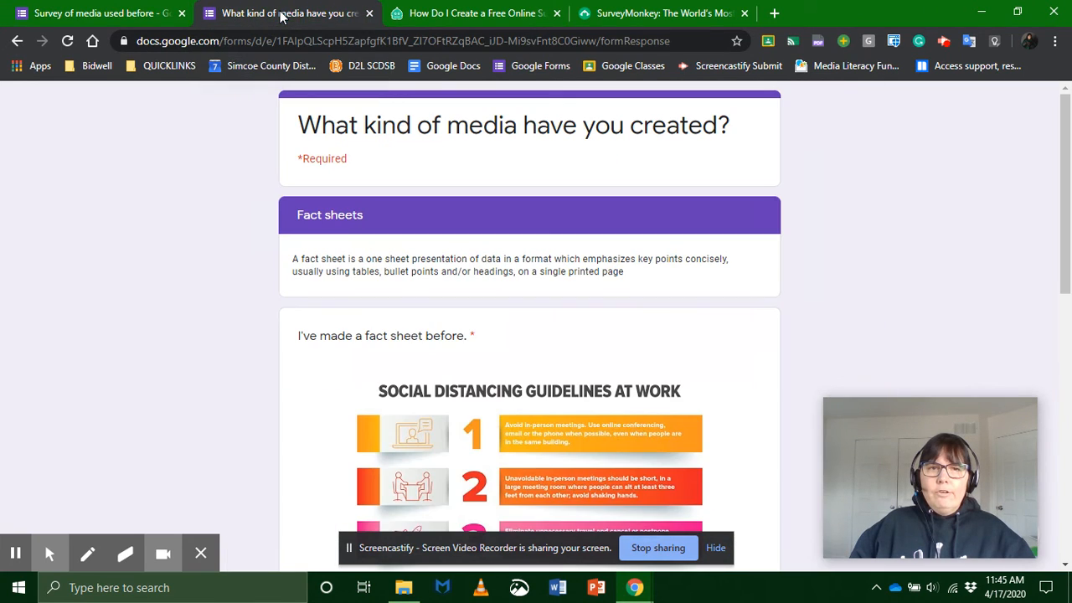
left_click(369, 13)
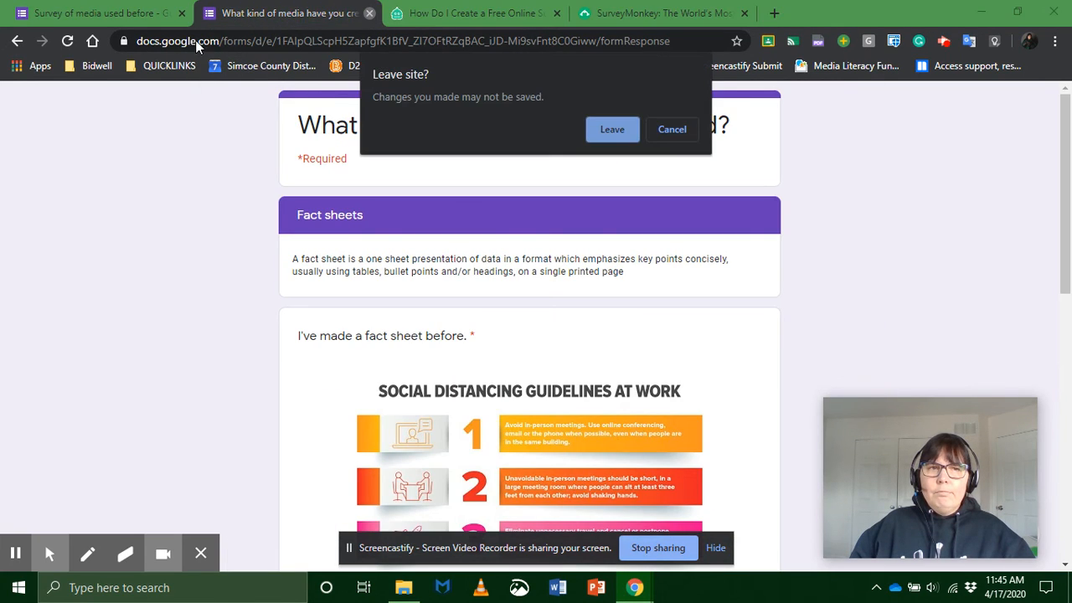
left_click(596, 134)
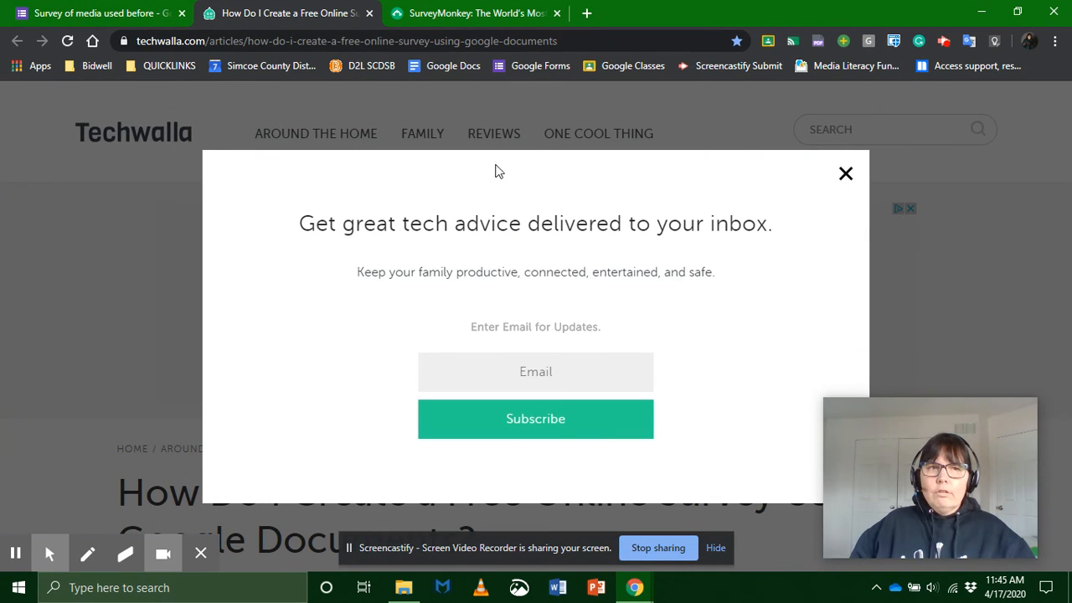
left_click(120, 19)
scroll(385, 319, "up", 10)
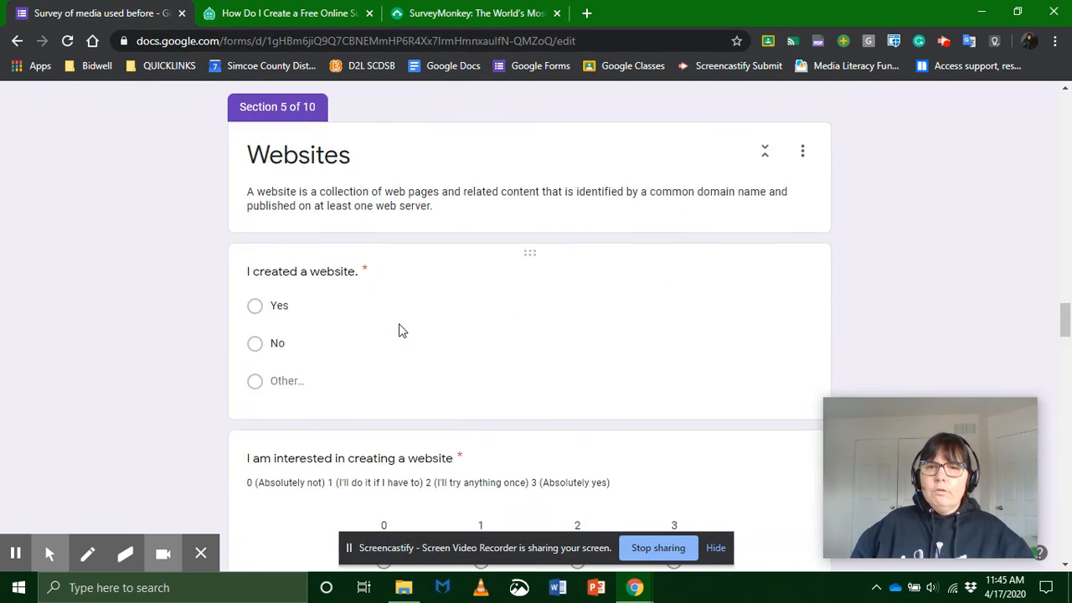
scroll(399, 323, "up", 15)
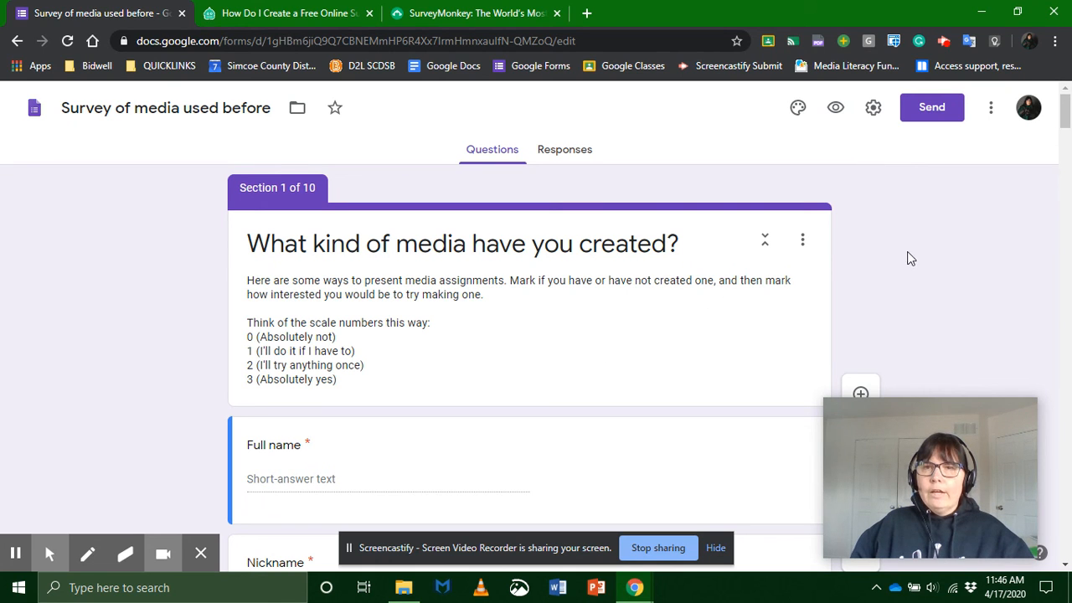
Step: Generate a shortened sharing link for the media survey, copy it, and close the sending options
left_click(930, 106)
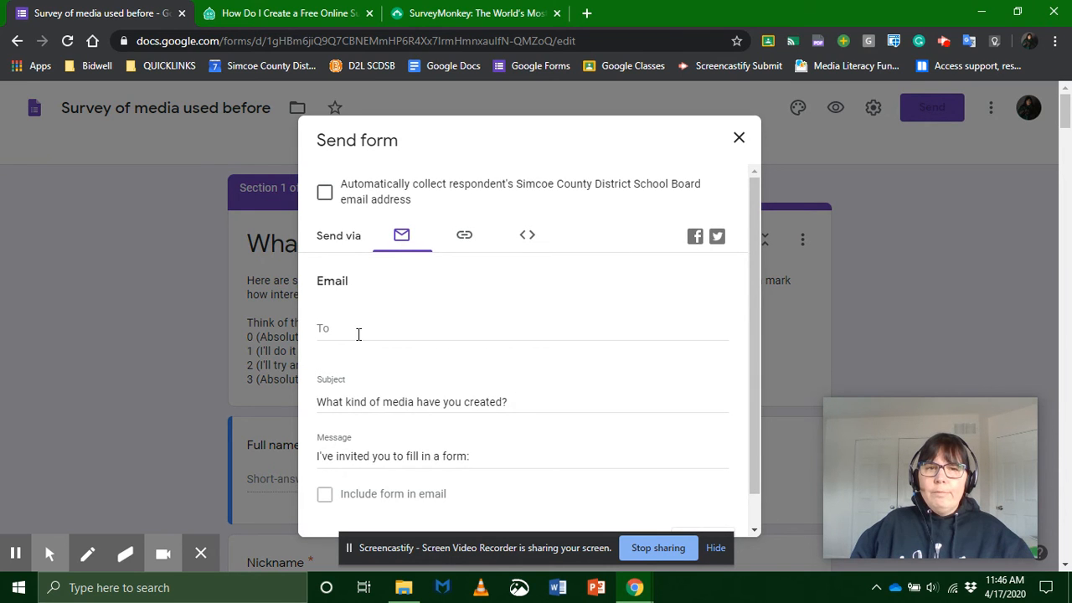
left_click(462, 243)
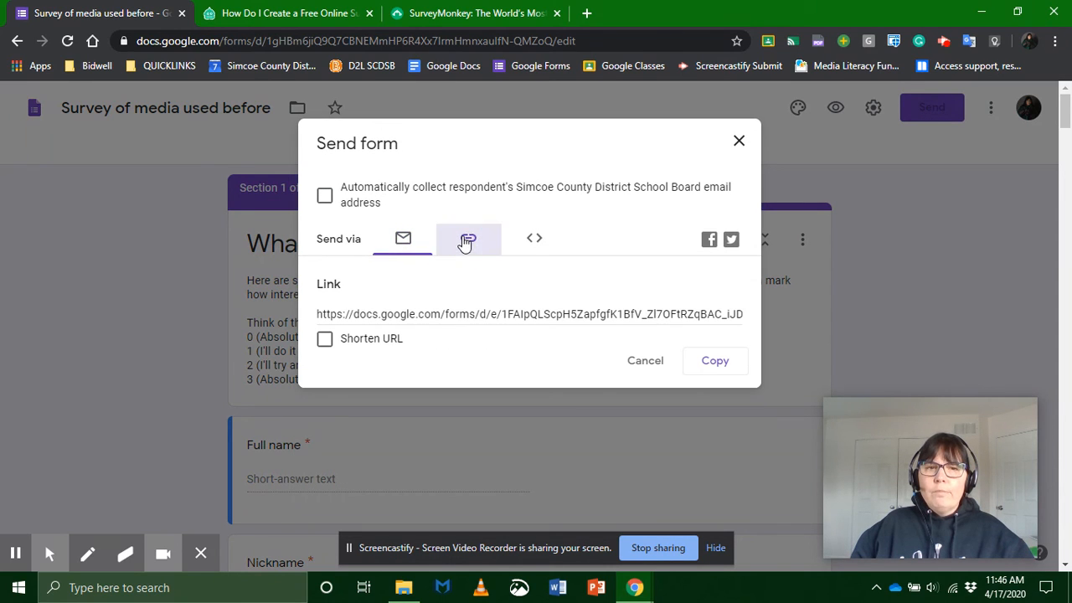
left_click(325, 344)
left_click(719, 364)
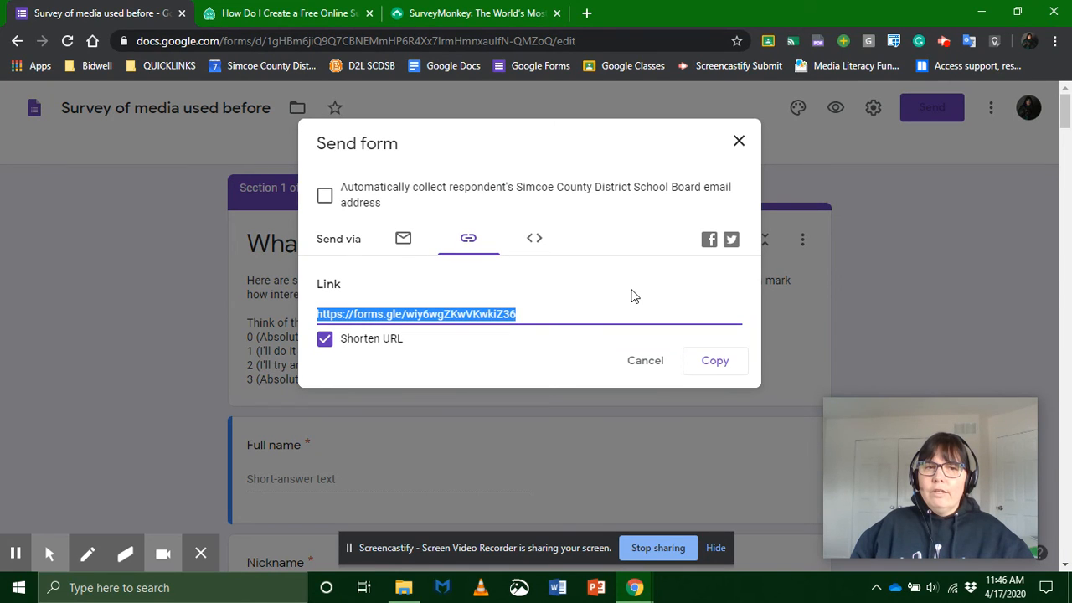
left_click(657, 369)
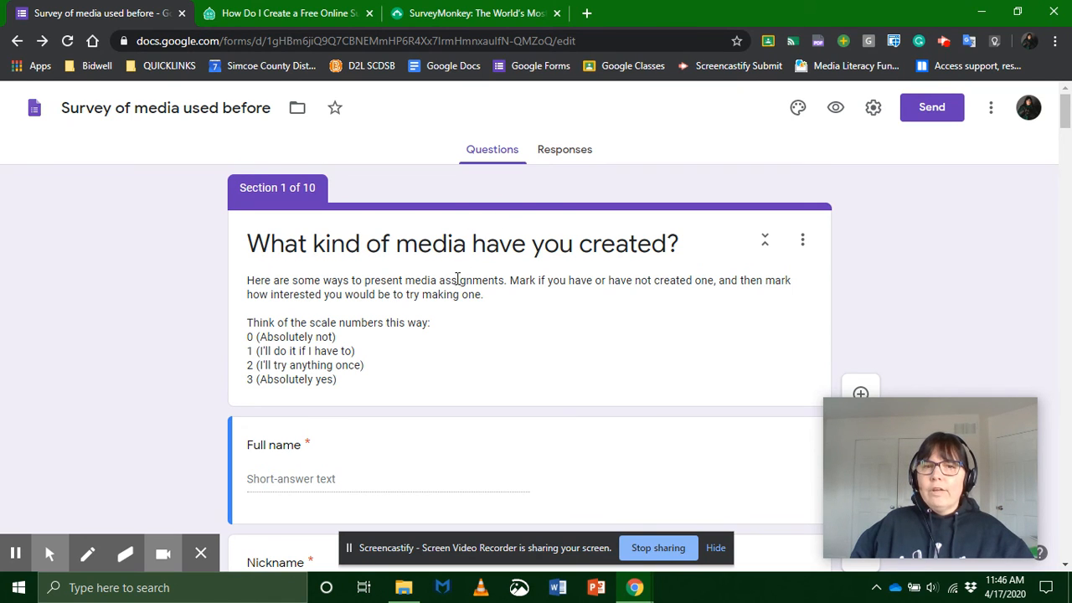
Step: View the Techwalla article on creating free surveys and the SurveyMonkey home page, and return to the media survey editor
left_click(297, 13)
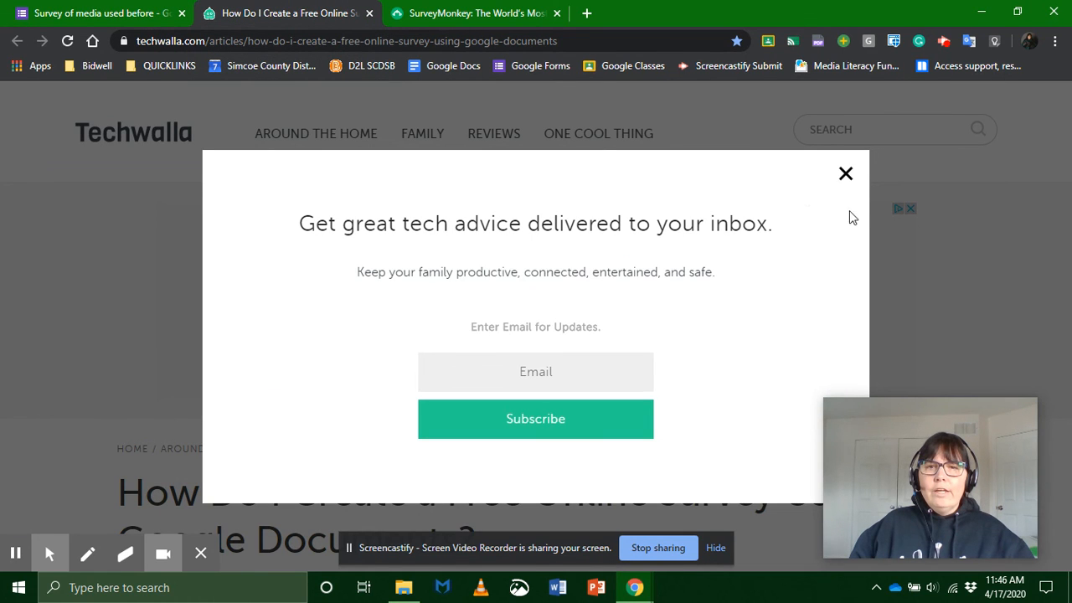
left_click(846, 174)
scroll(212, 361, "down", 5)
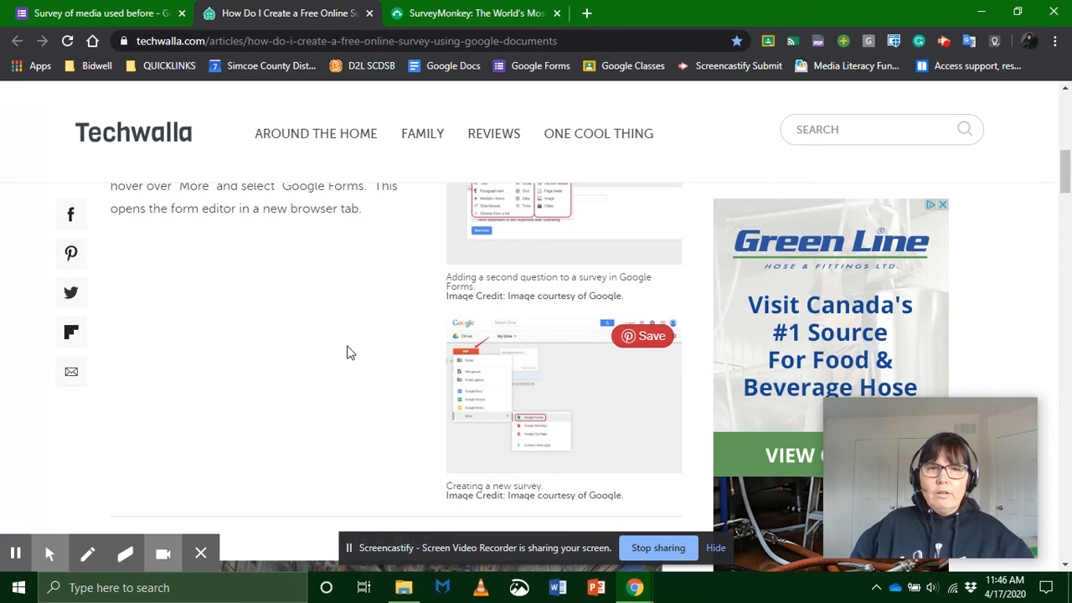
scroll(345, 352, "up", 2)
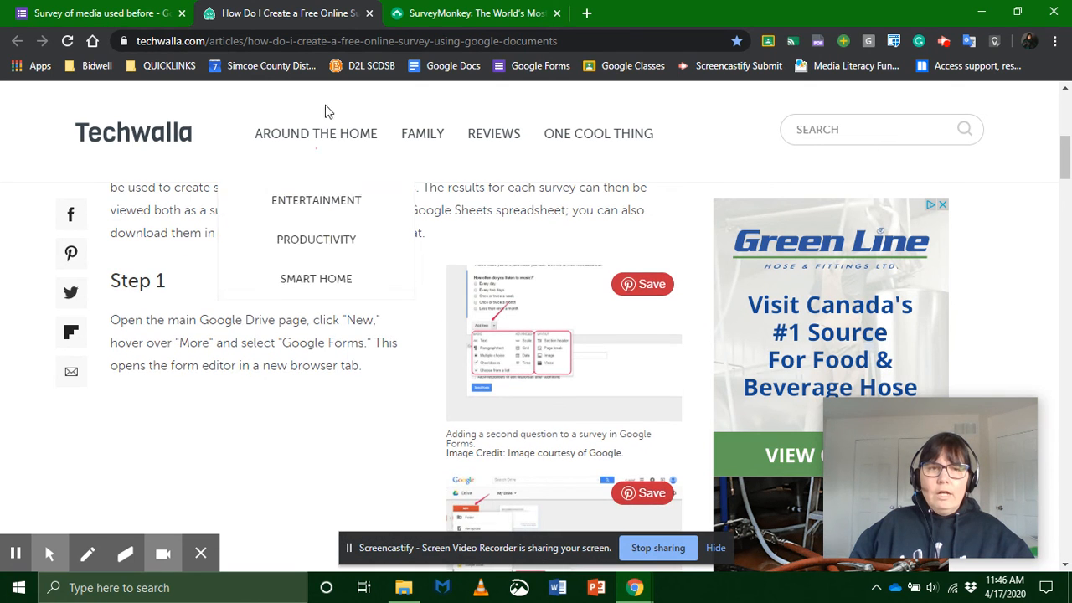
left_click(459, 13)
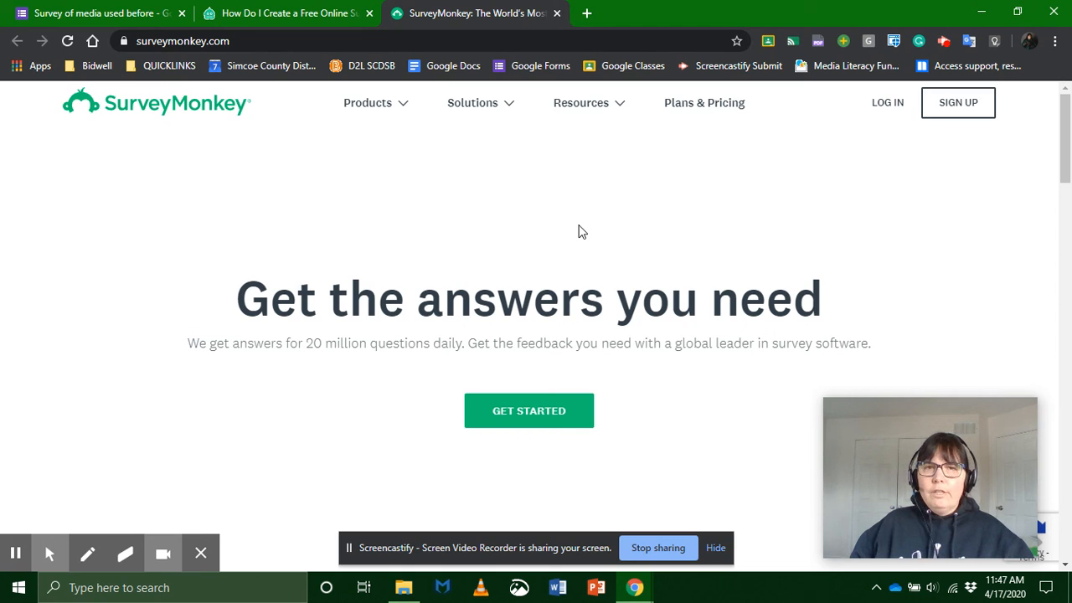
left_click(85, 21)
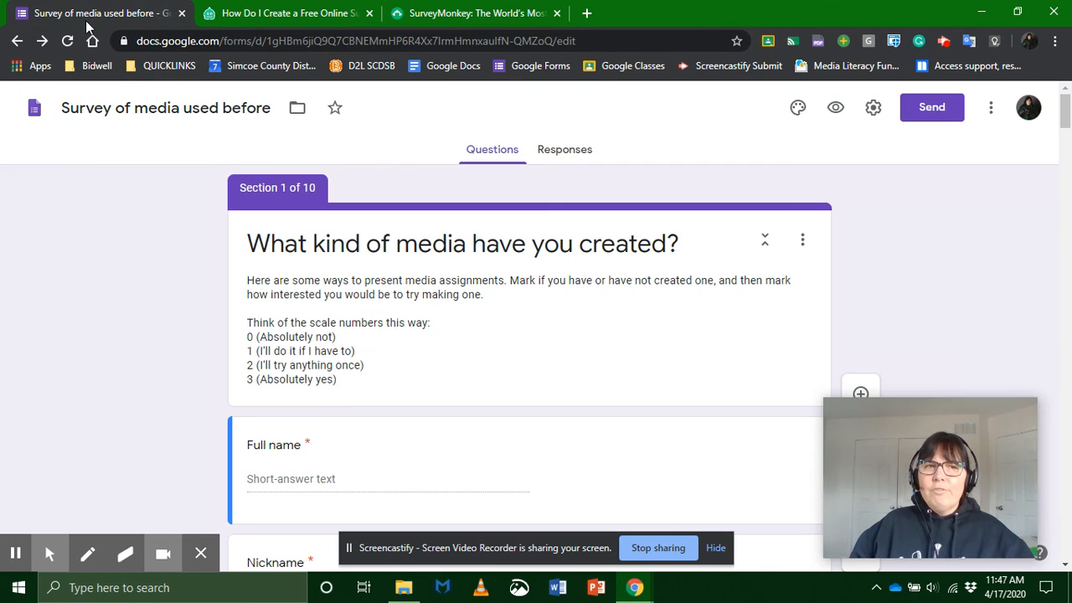